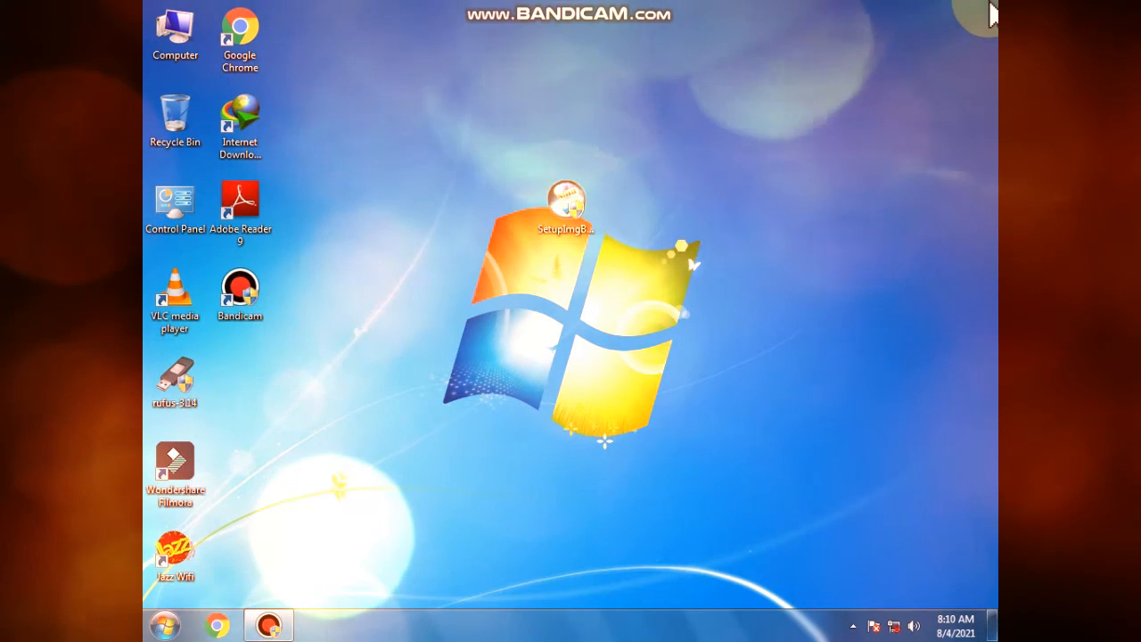
left_click_drag(331, 63, 637, 611)
left_click_drag(447, 26, 657, 402)
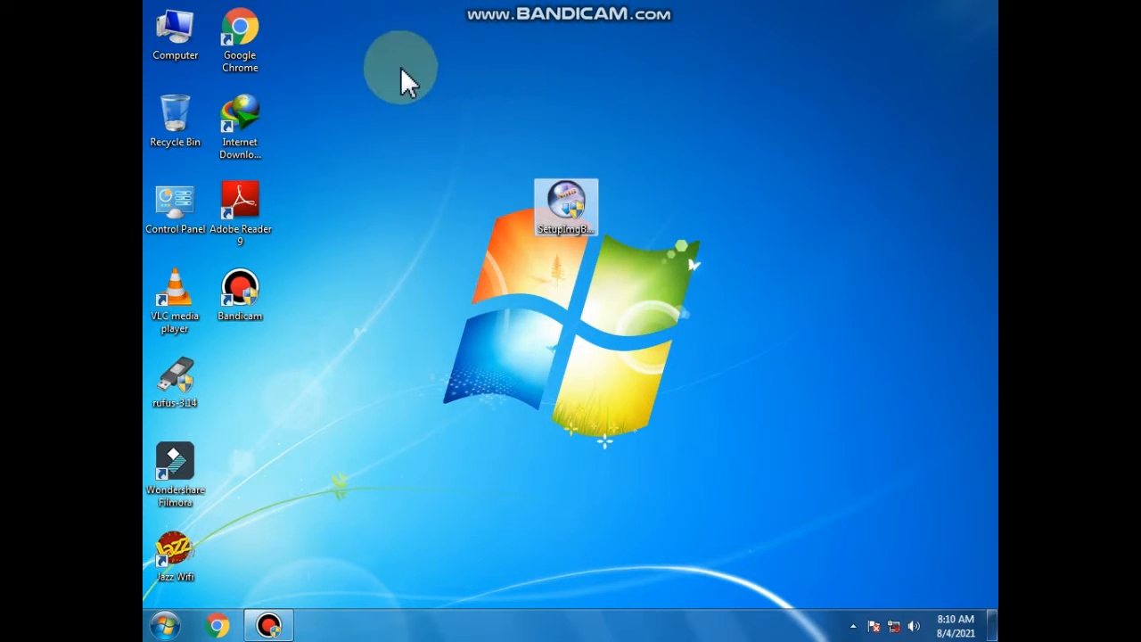
- Look through the Windows setup files in window\window 10 files\windoos on the SOFTWERE (F:) drive and close the folder window
double_click(177, 25)
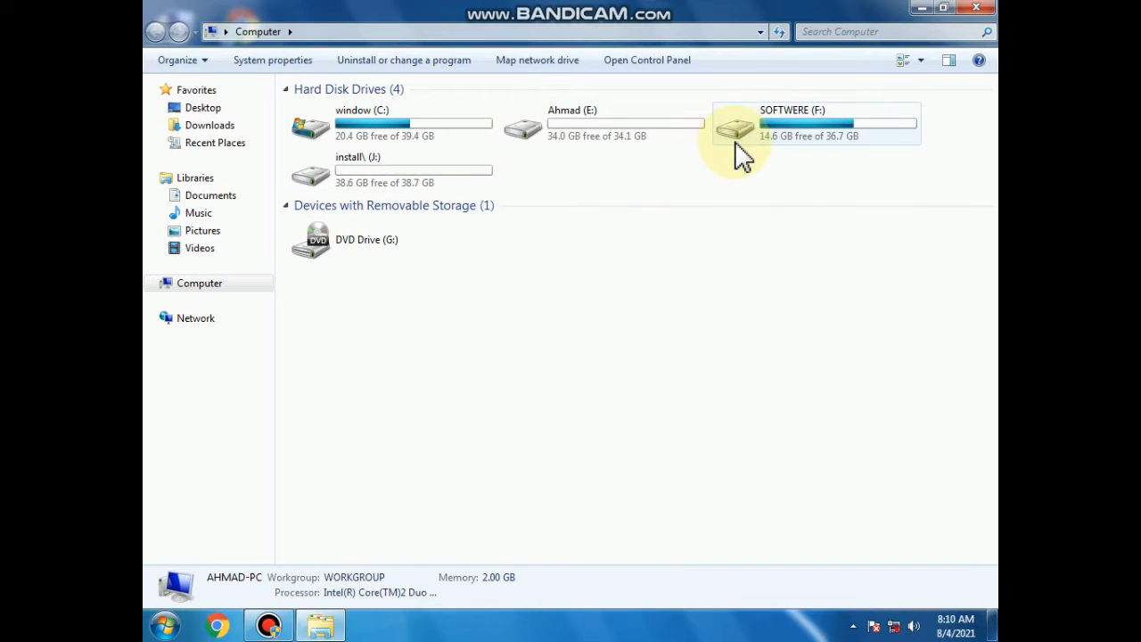
double_click(736, 144)
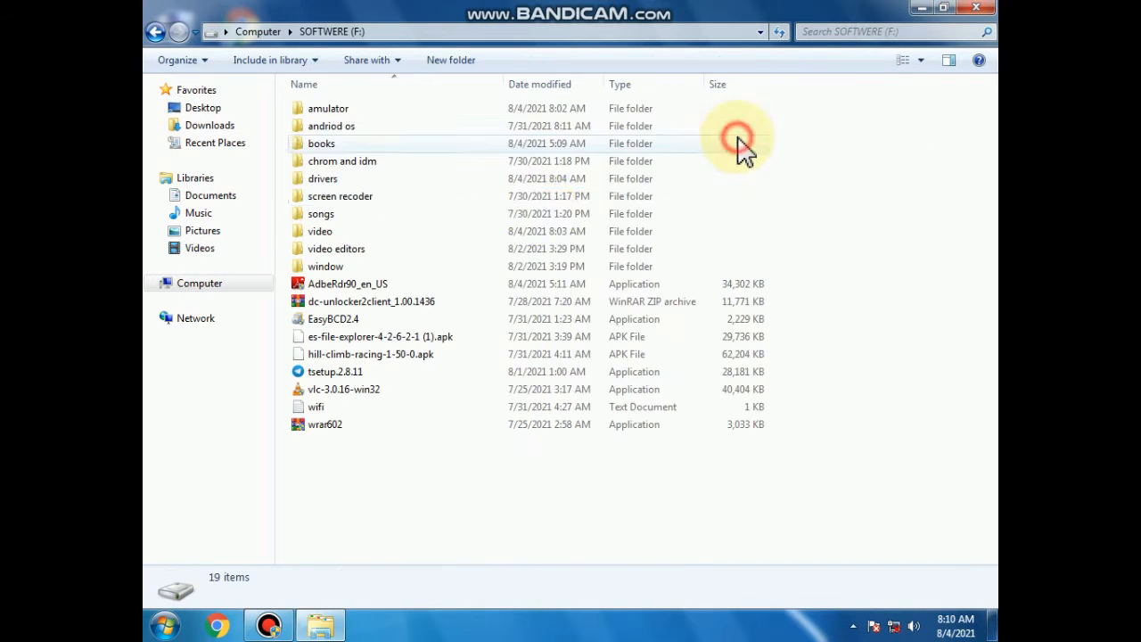
double_click(445, 266)
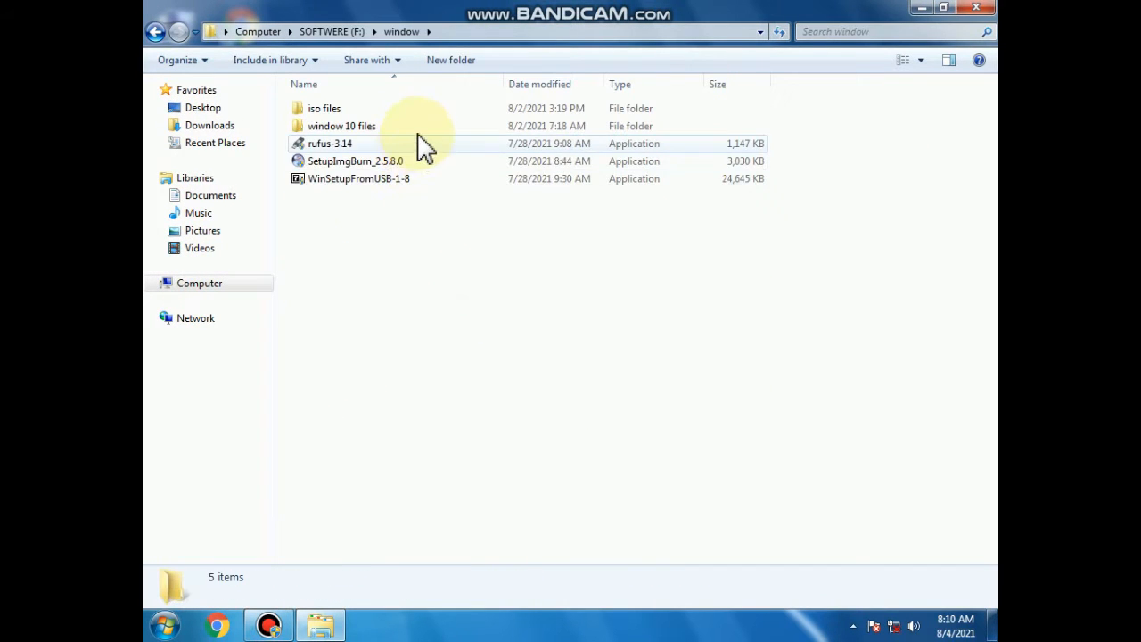
double_click(425, 131)
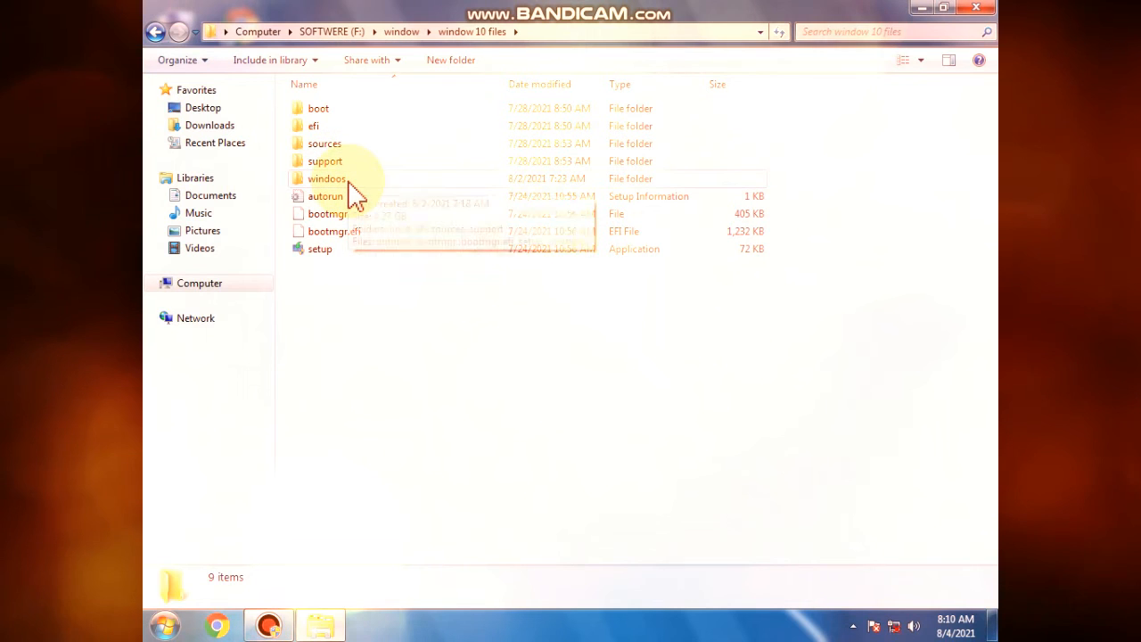
double_click(350, 182)
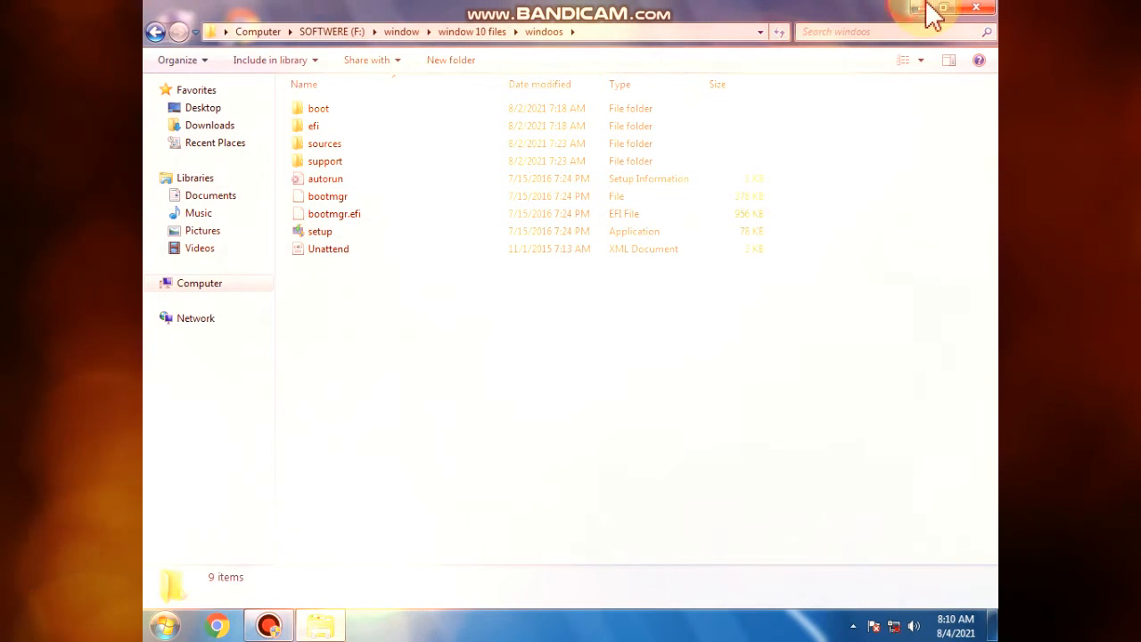
left_click(978, 11)
right_click(891, 46)
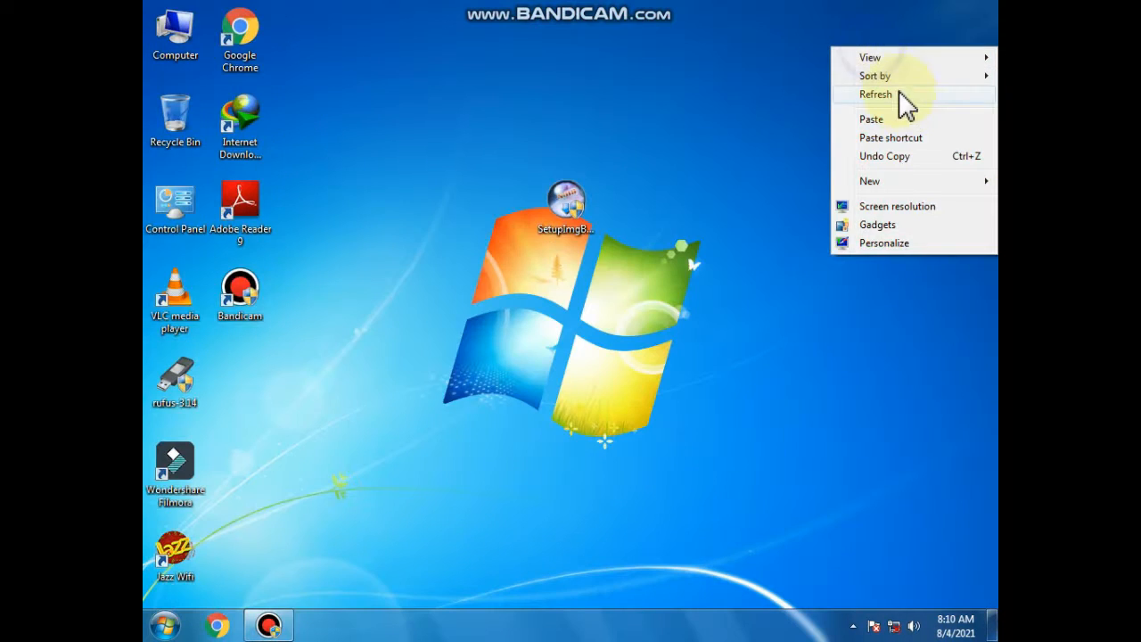
left_click(891, 94)
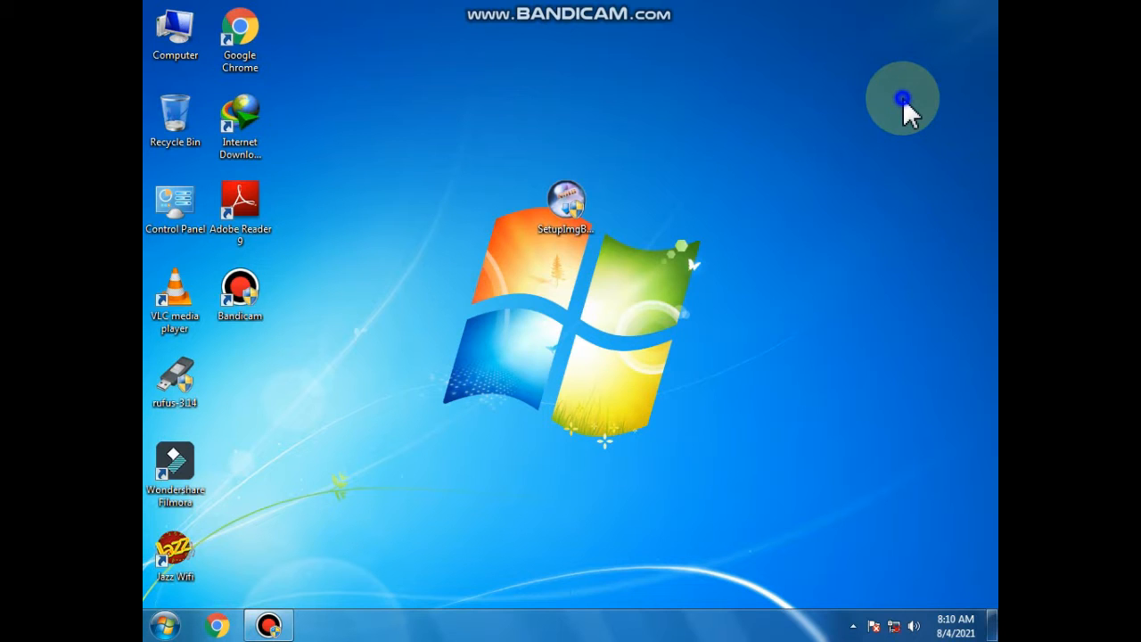
right_click(903, 98)
left_click(933, 148)
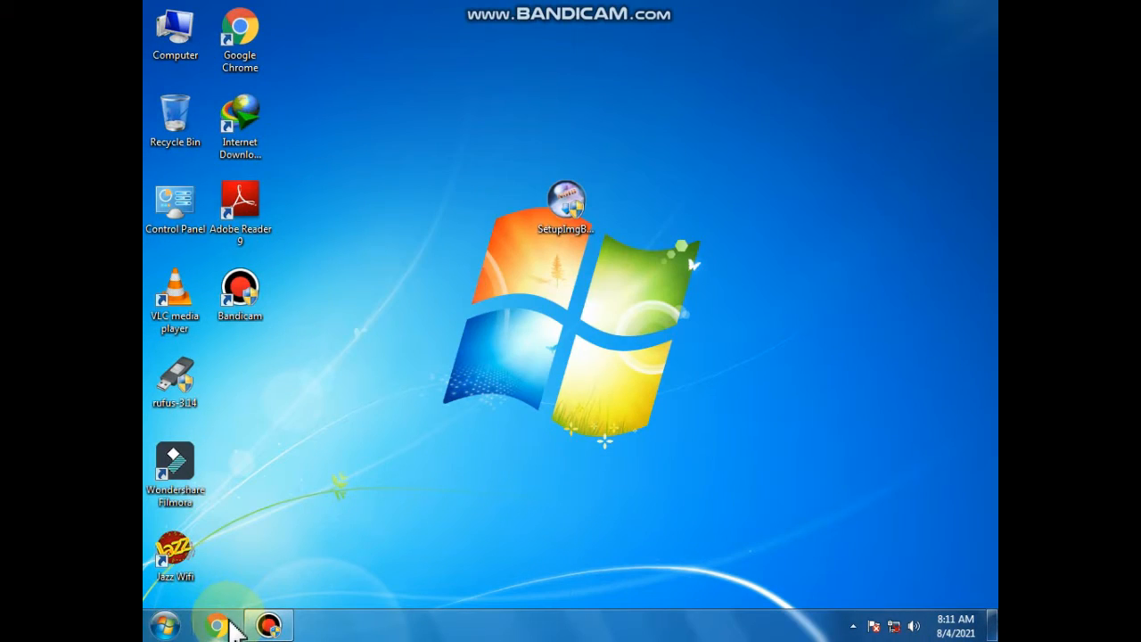
- Switch to Google Chrome, enter the search term "img burn" in the address bar, and leave the browser
left_click(230, 626)
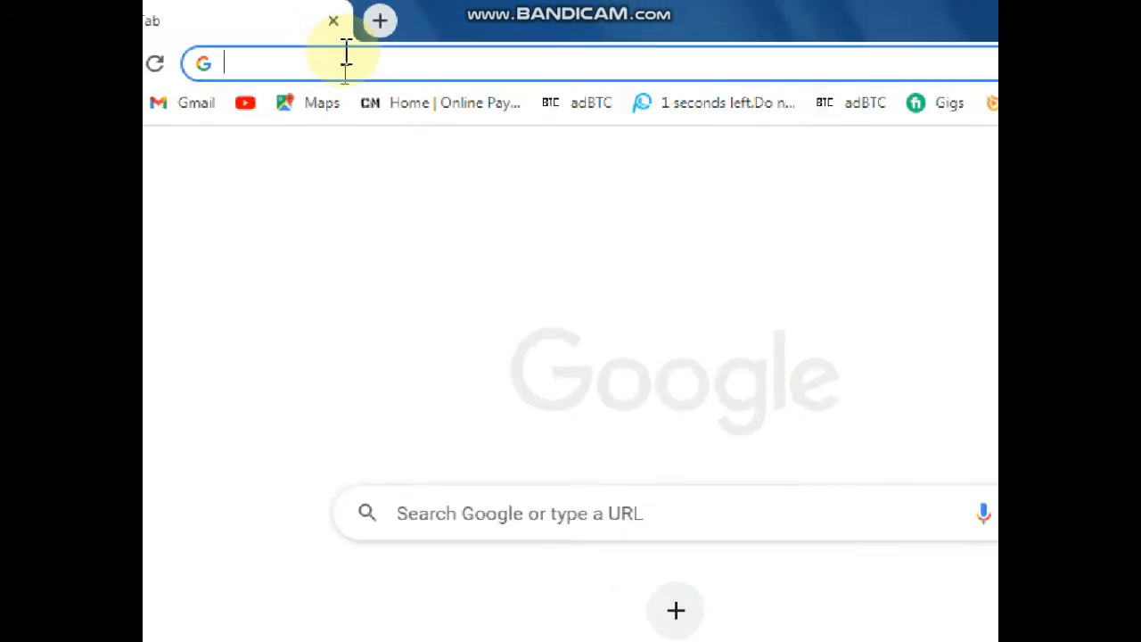
type("i")
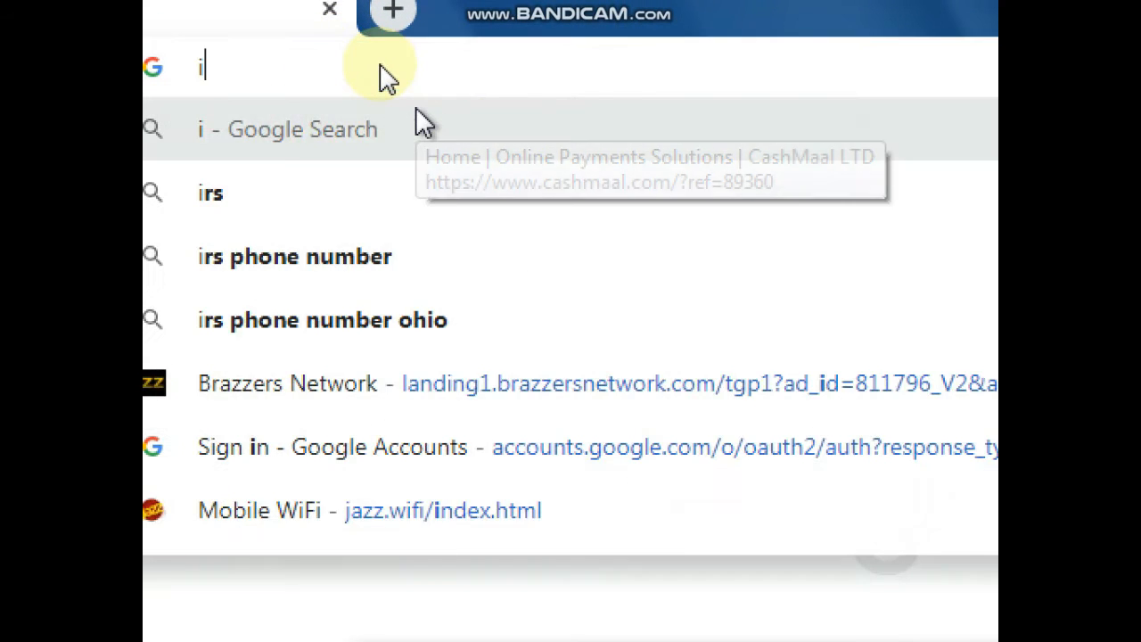
type("mf")
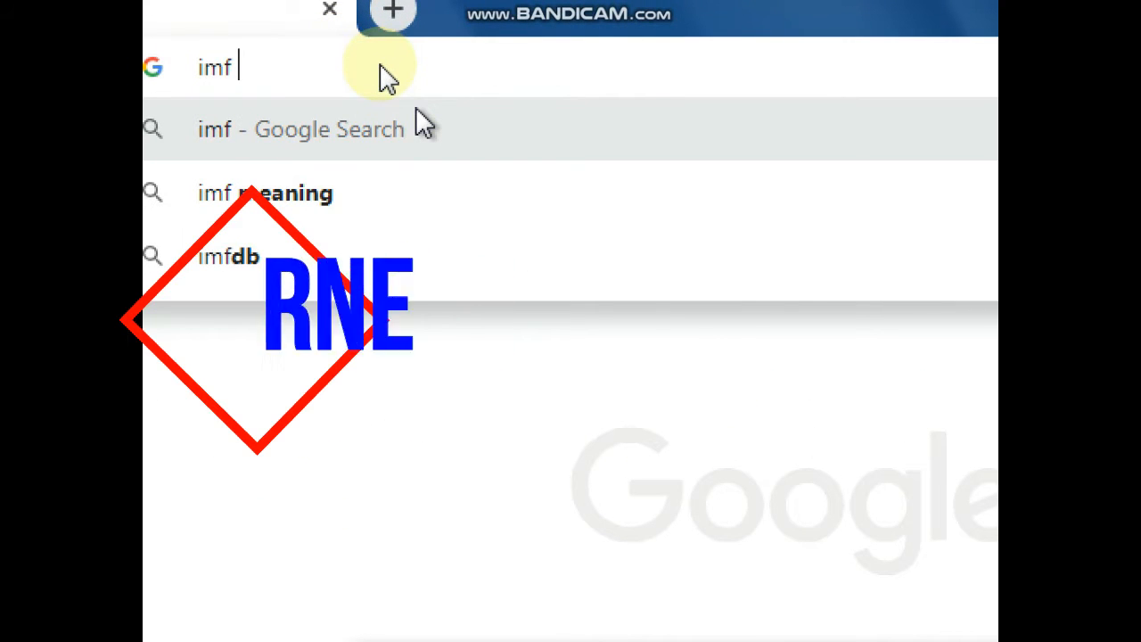
key("BackSpace")
type("g bu")
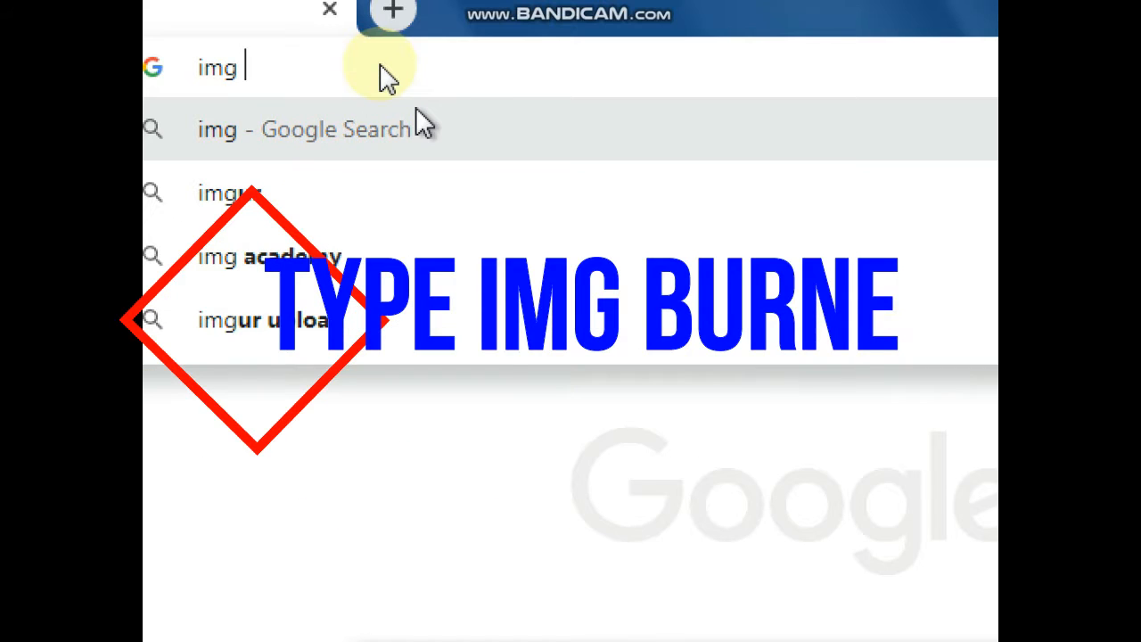
type("rn")
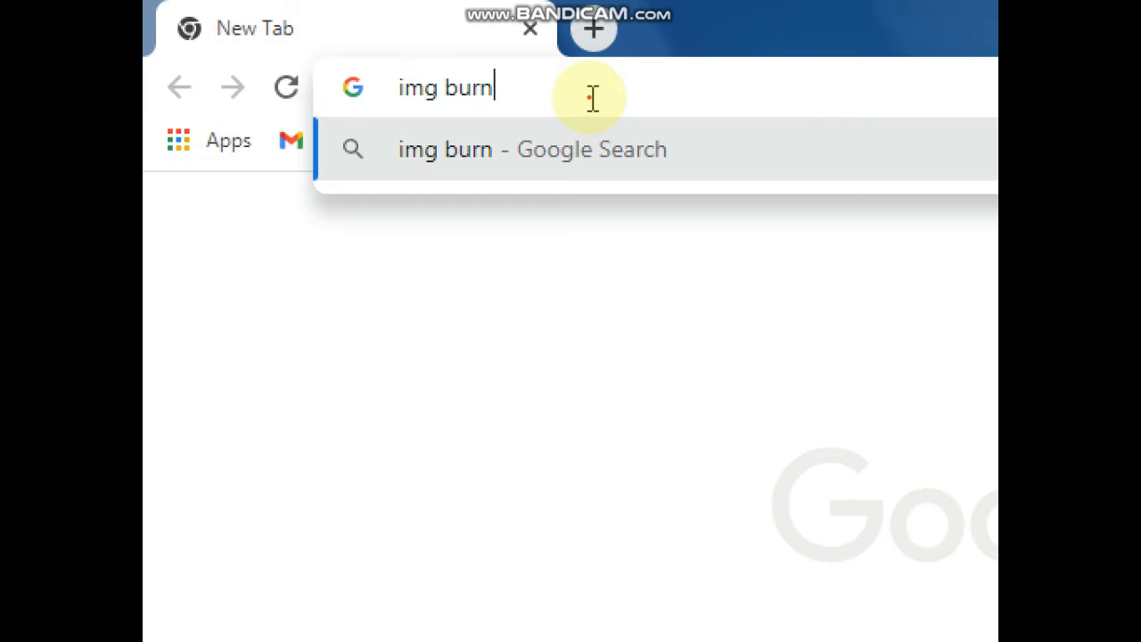
key("Escape")
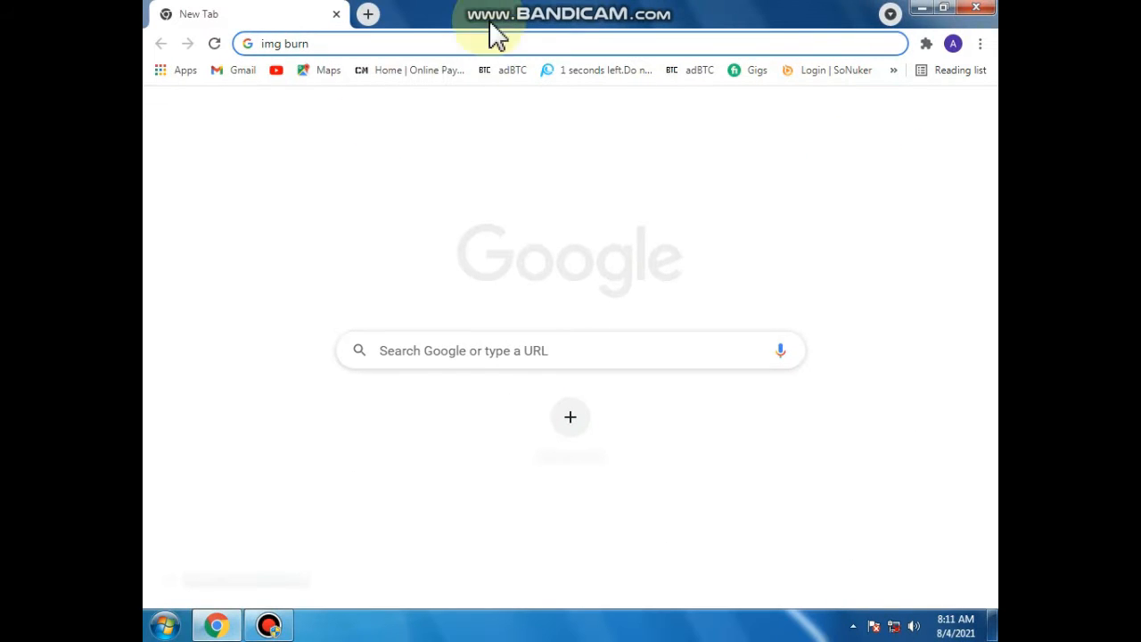
left_click(922, 8)
right_click(633, 109)
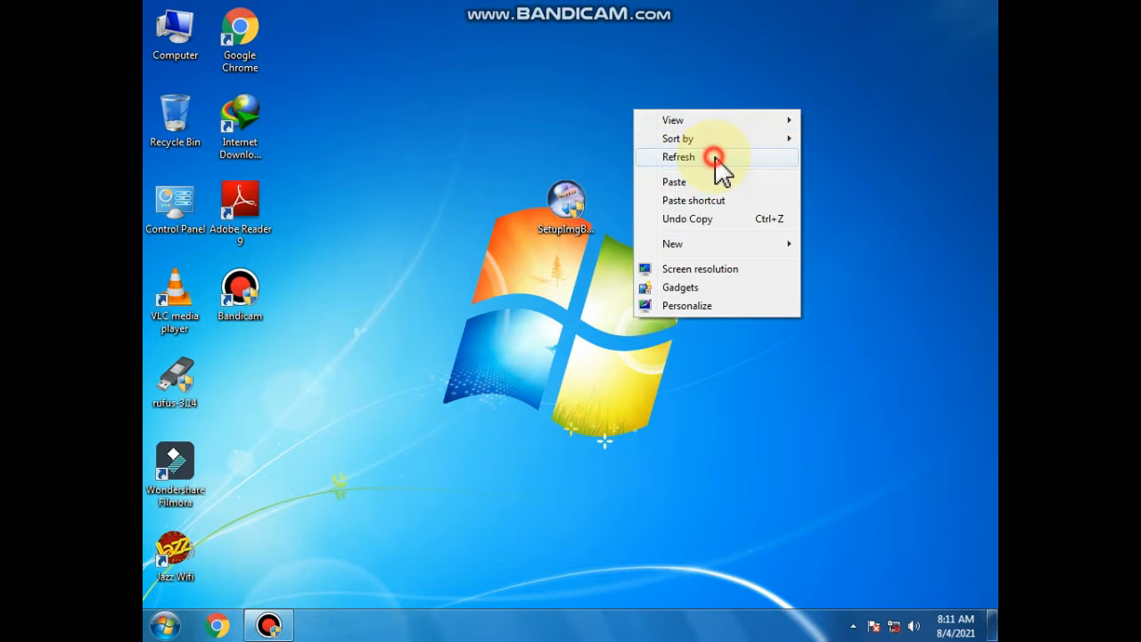
right_click(716, 158)
left_click(747, 203)
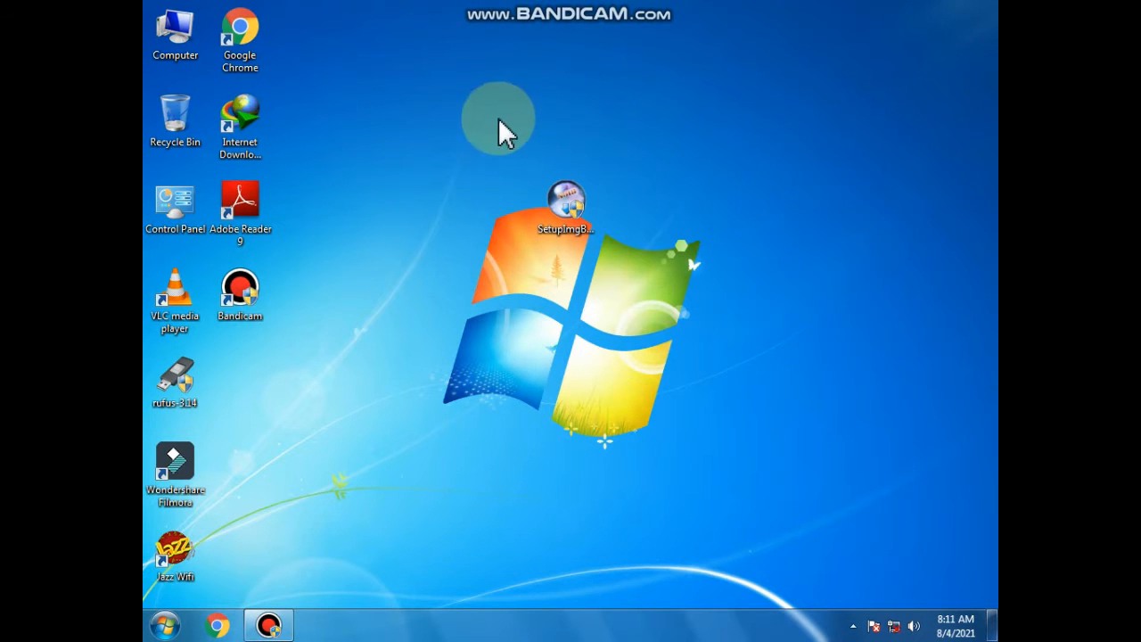
left_click_drag(498, 118, 615, 267)
- Launch the ImgBurn 2.5.8.0 installer from the desktop and accept the license agreement
left_click(568, 210)
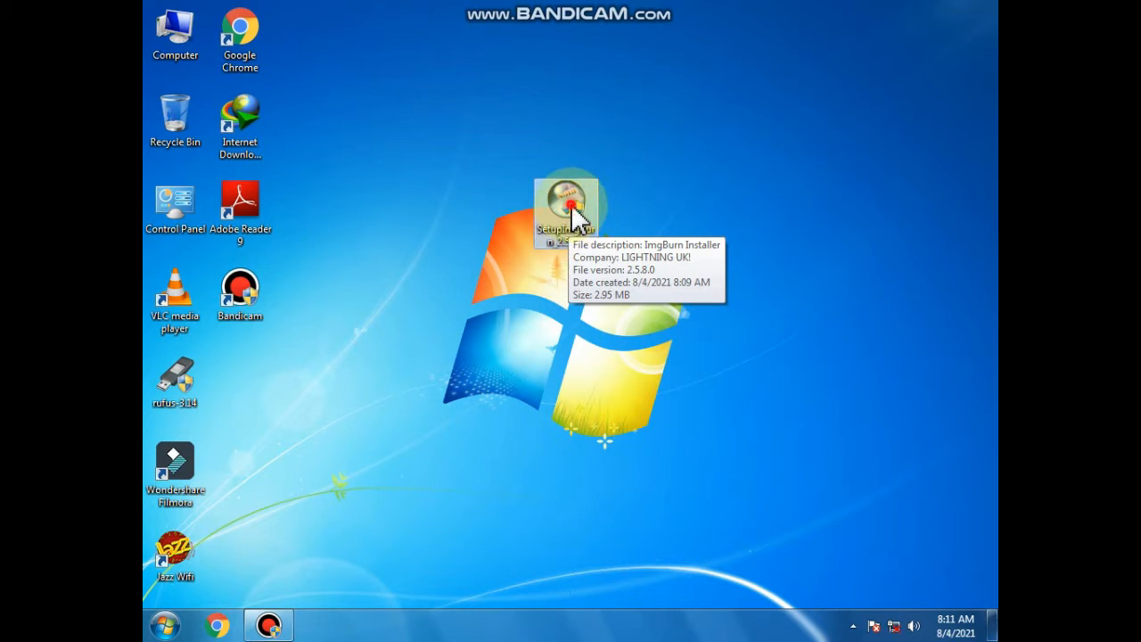
double_click(570, 204)
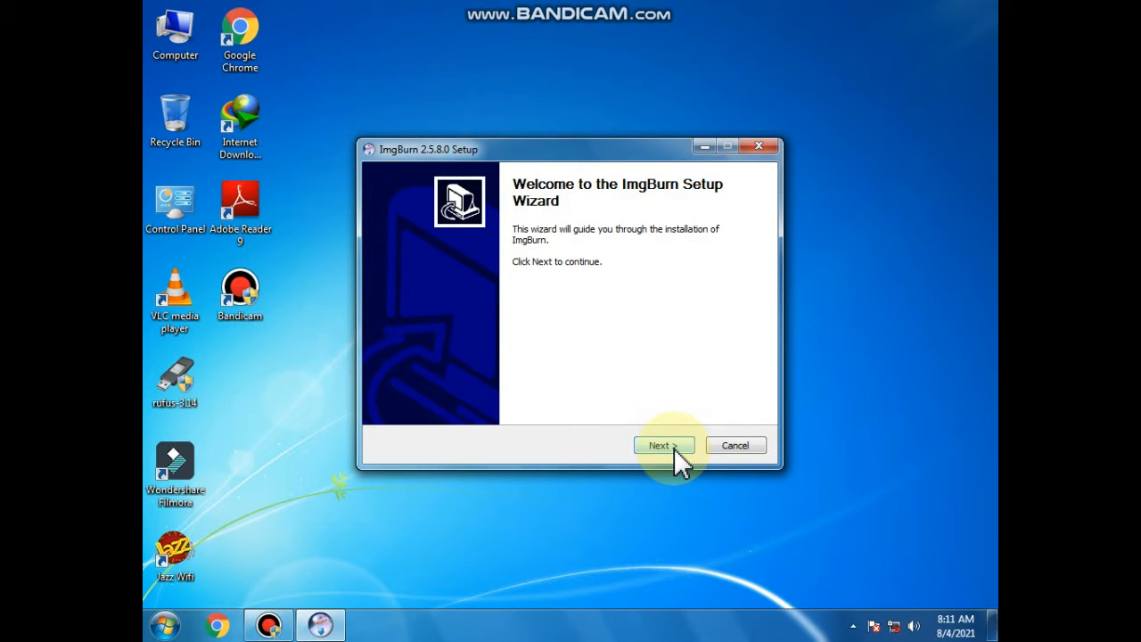
left_click(674, 447)
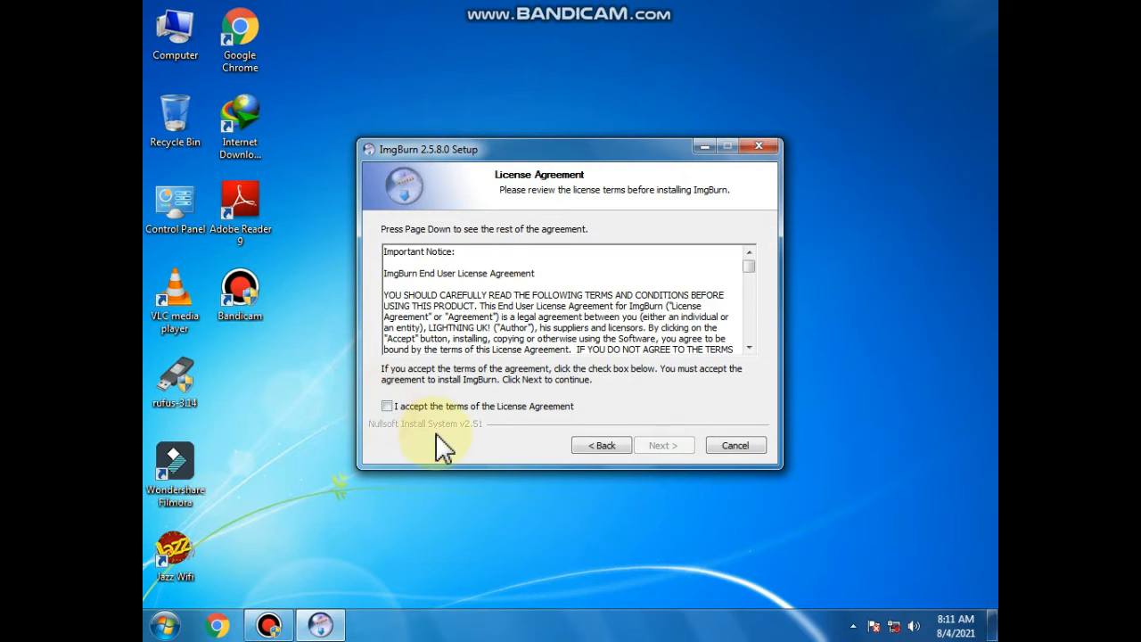
left_click(389, 406)
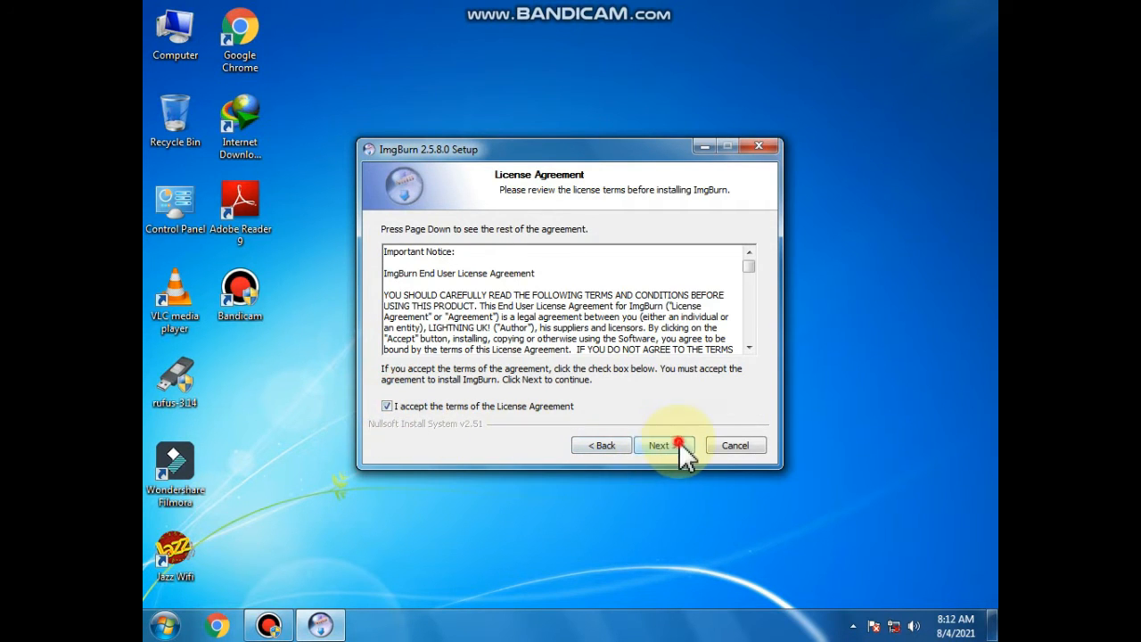
left_click(680, 448)
- Install ImgBurn to C:\Program Files (x86)\ImgBurn with the ImgBurn Start Menu folder, allow periodic update checks, and finish the setup
left_click(681, 449)
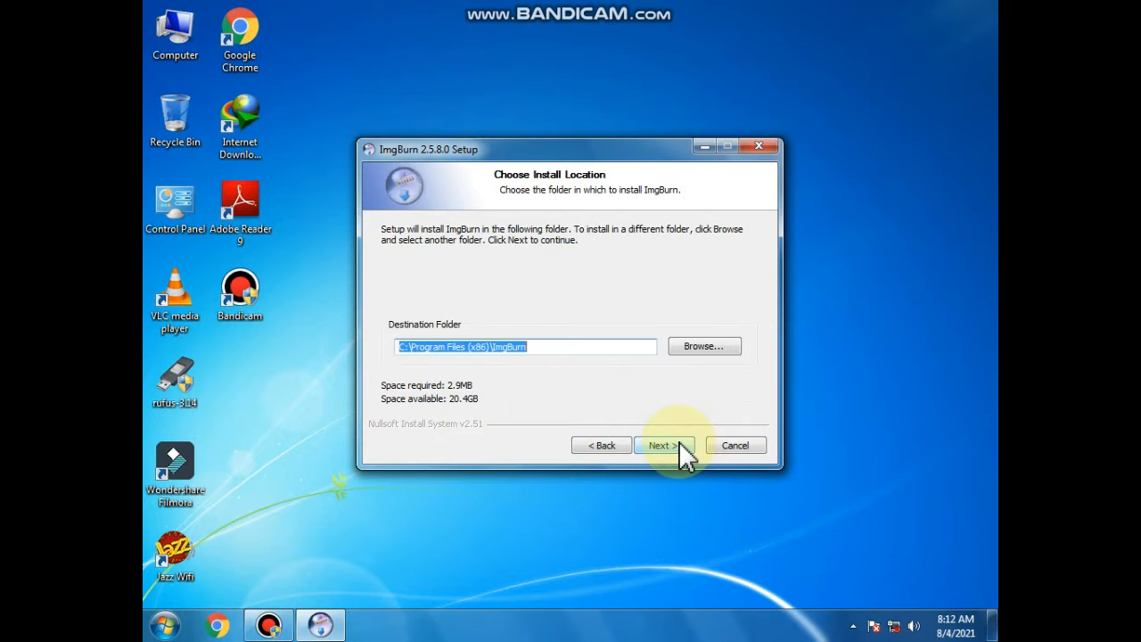
left_click(680, 448)
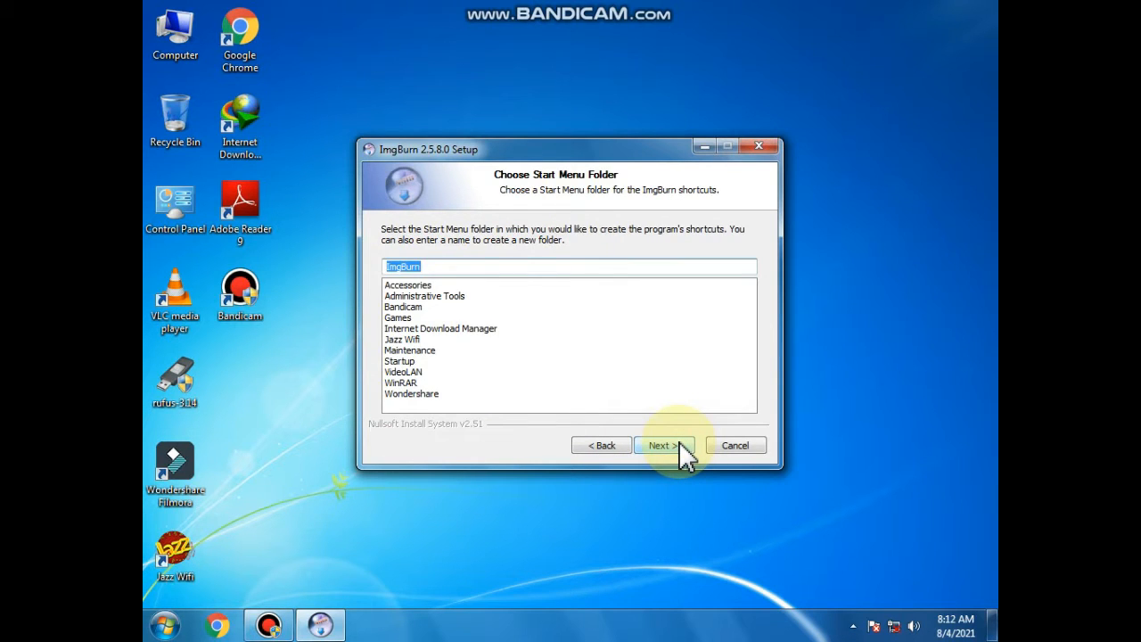
left_click(680, 446)
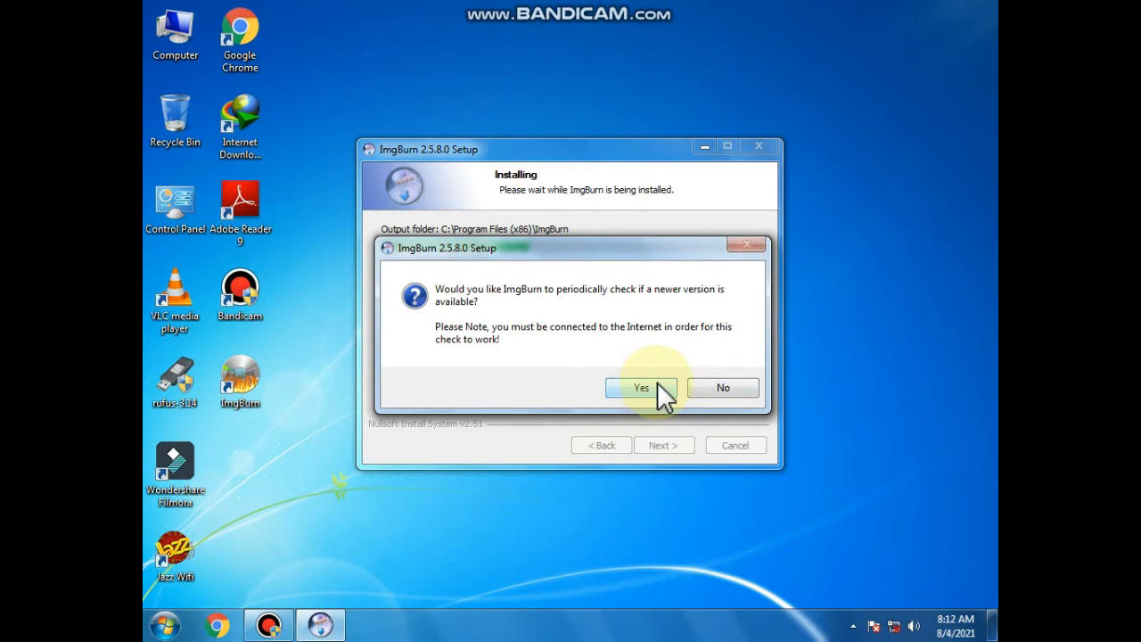
left_click(664, 390)
left_click(983, 7)
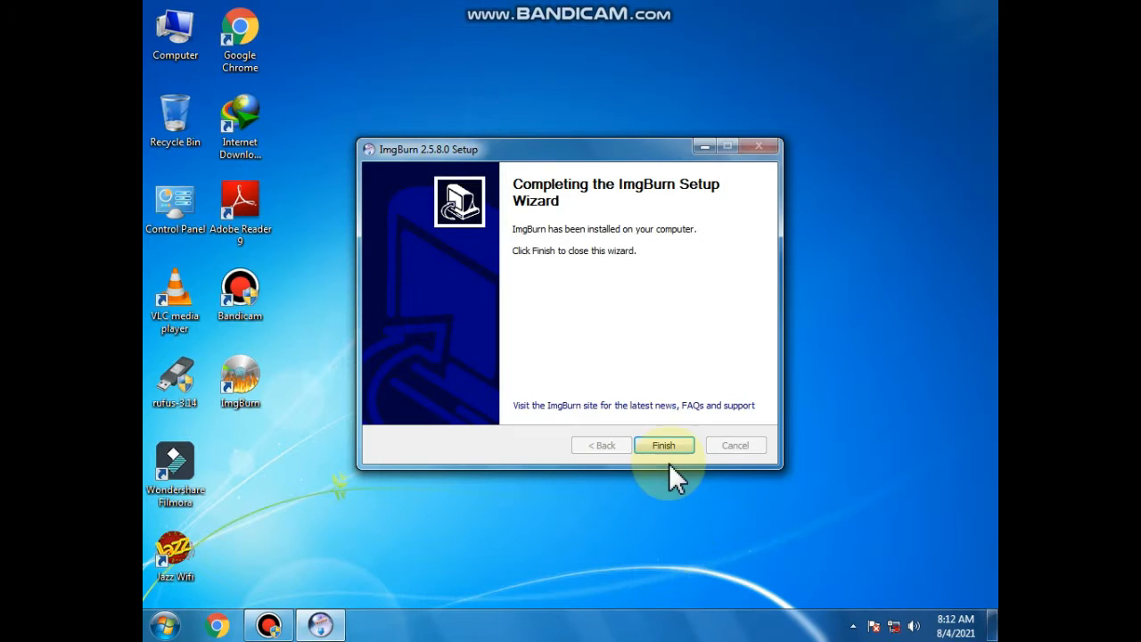
left_click(663, 441)
right_click(473, 305)
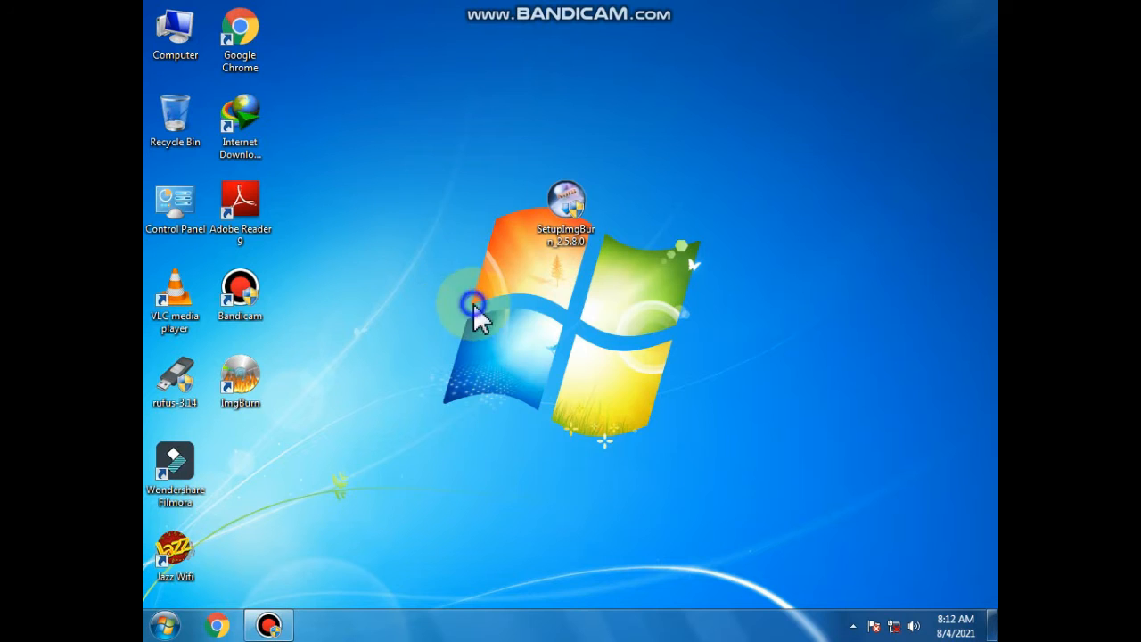
left_click(537, 354)
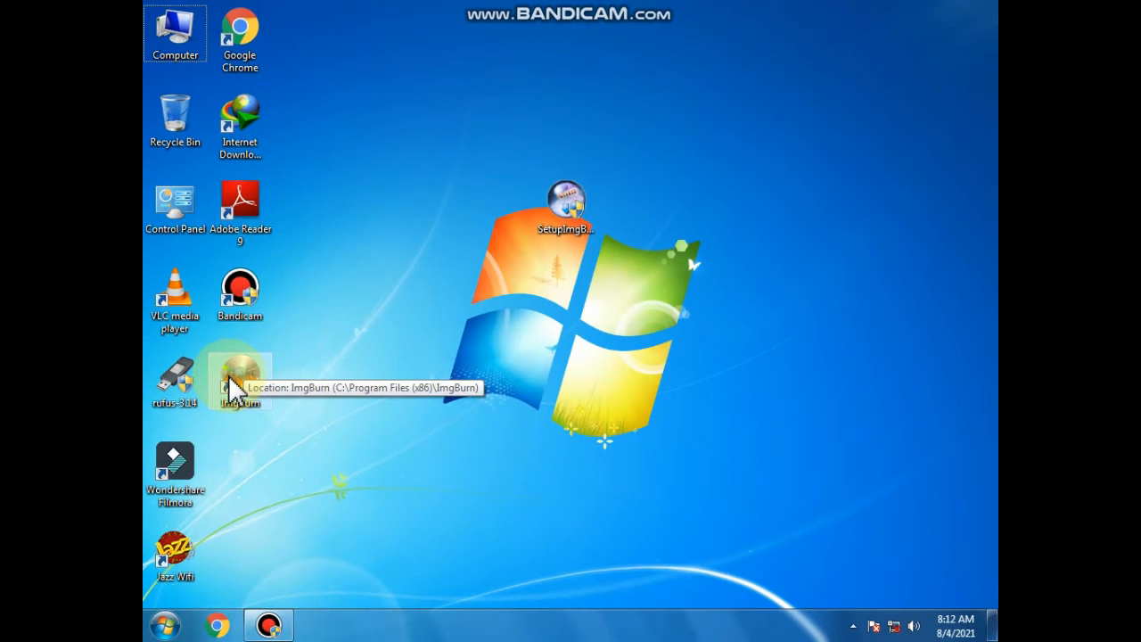
- Launch ImgBurn from the desktop and close its log window, leaving the main window nearer the middle of the desktop
left_click(319, 381)
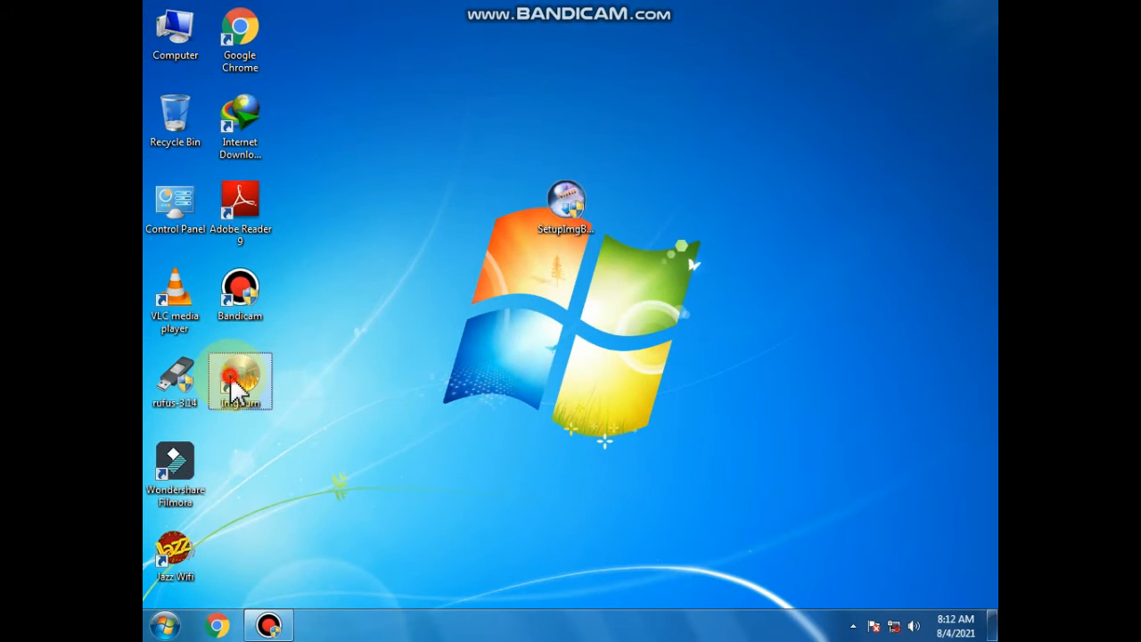
double_click(234, 385)
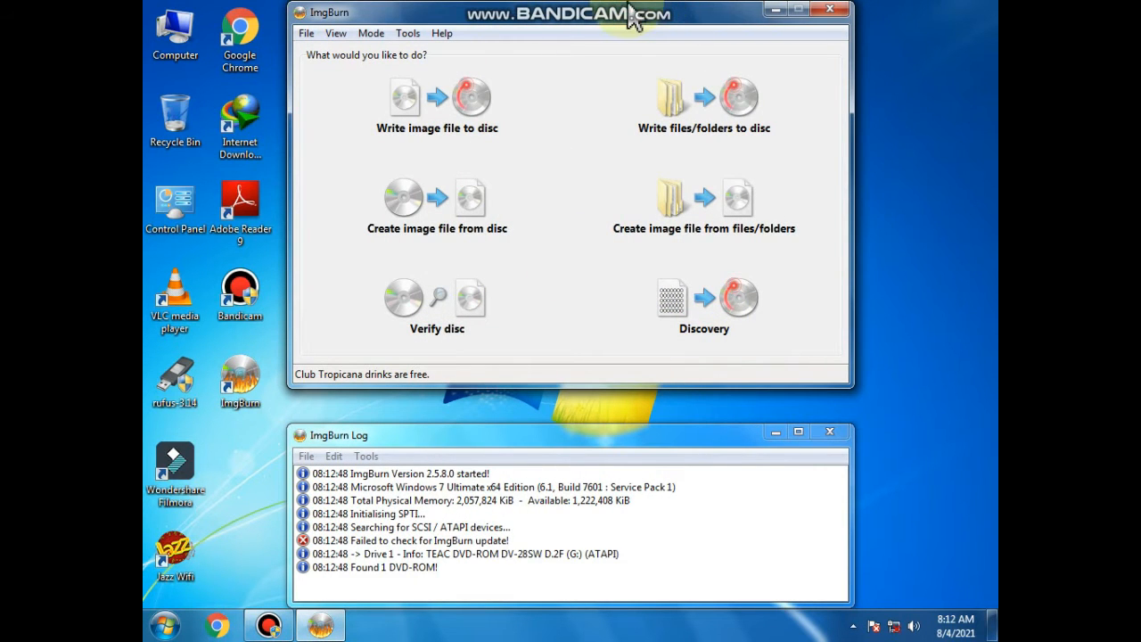
left_click(594, 32)
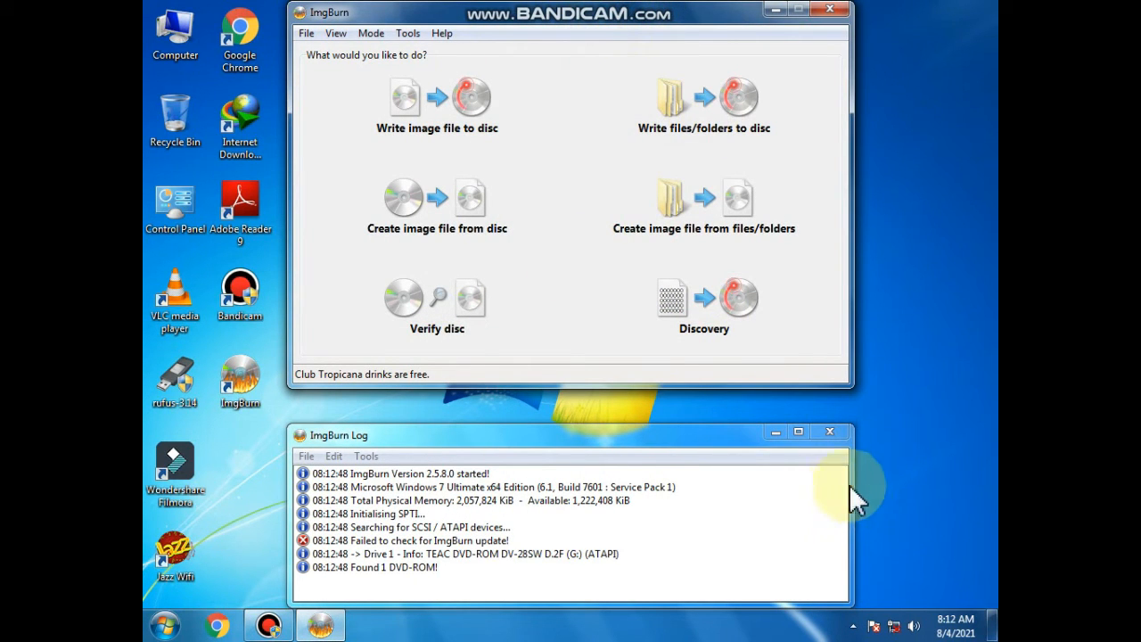
left_click(836, 440)
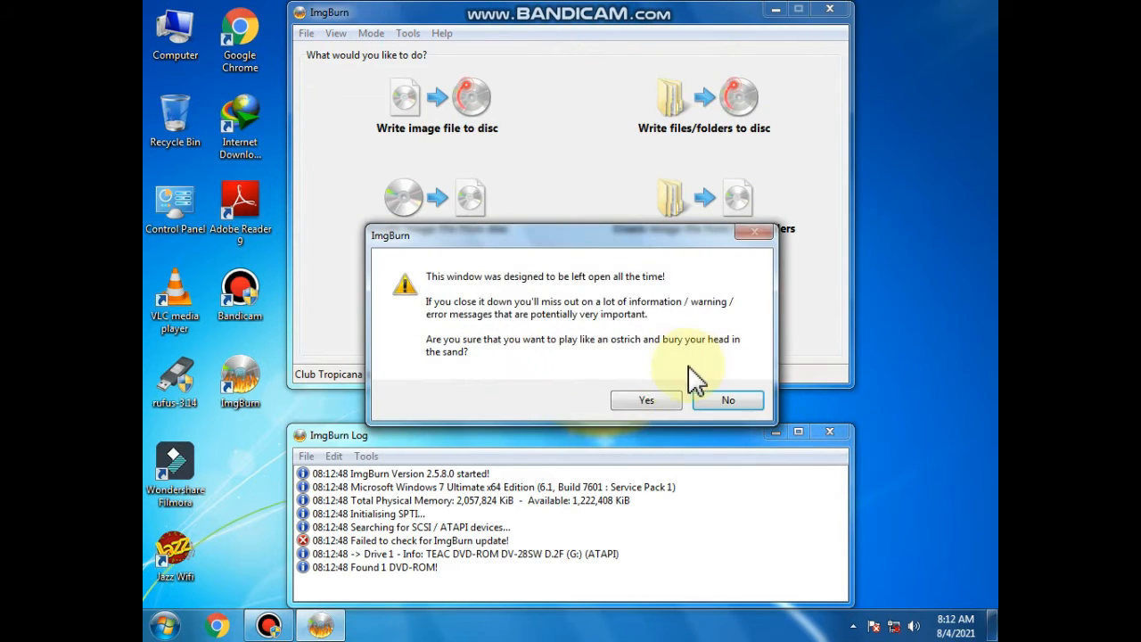
left_click(650, 400)
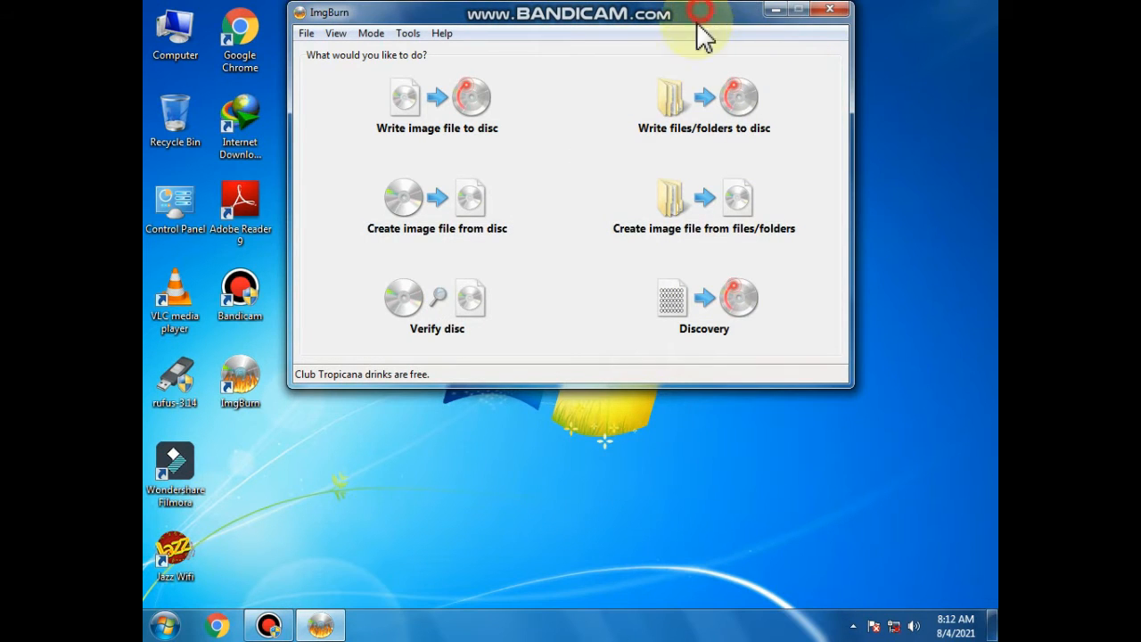
left_click_drag(700, 11, 648, 140)
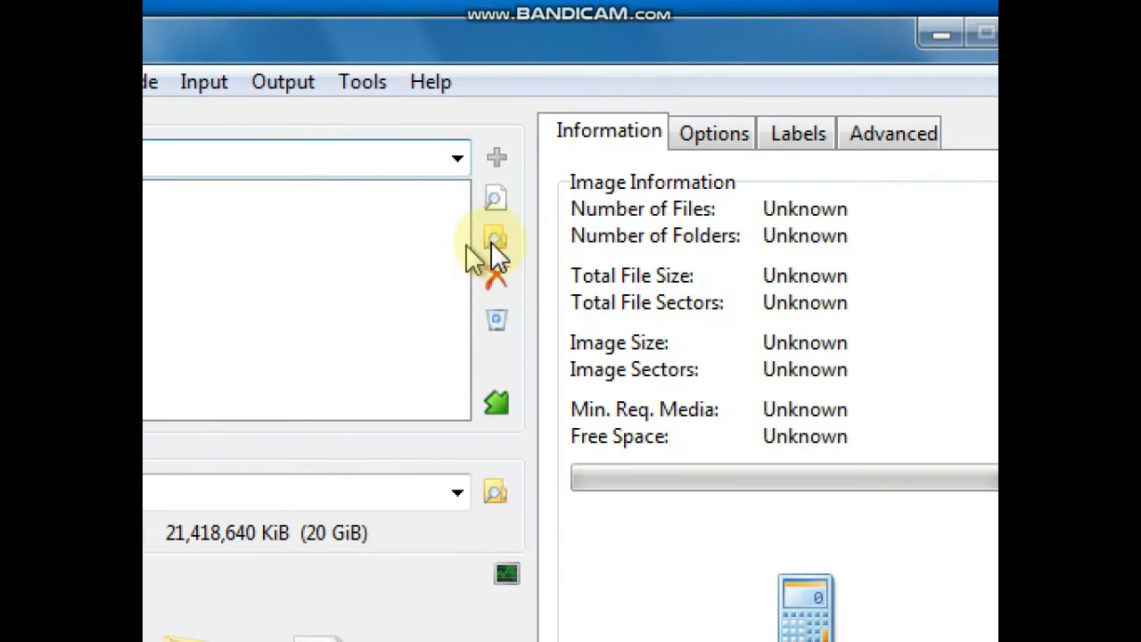
- Add the folder F:\window\window 10 files\windoos as the source for the image
left_click(495, 242)
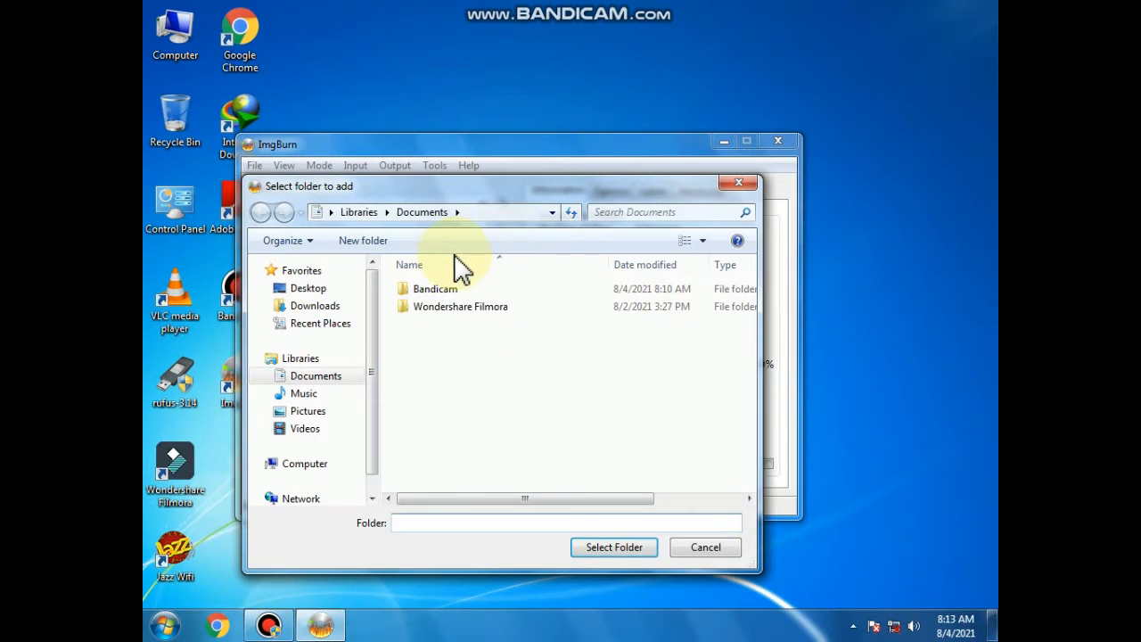
left_click(336, 466)
double_click(473, 408)
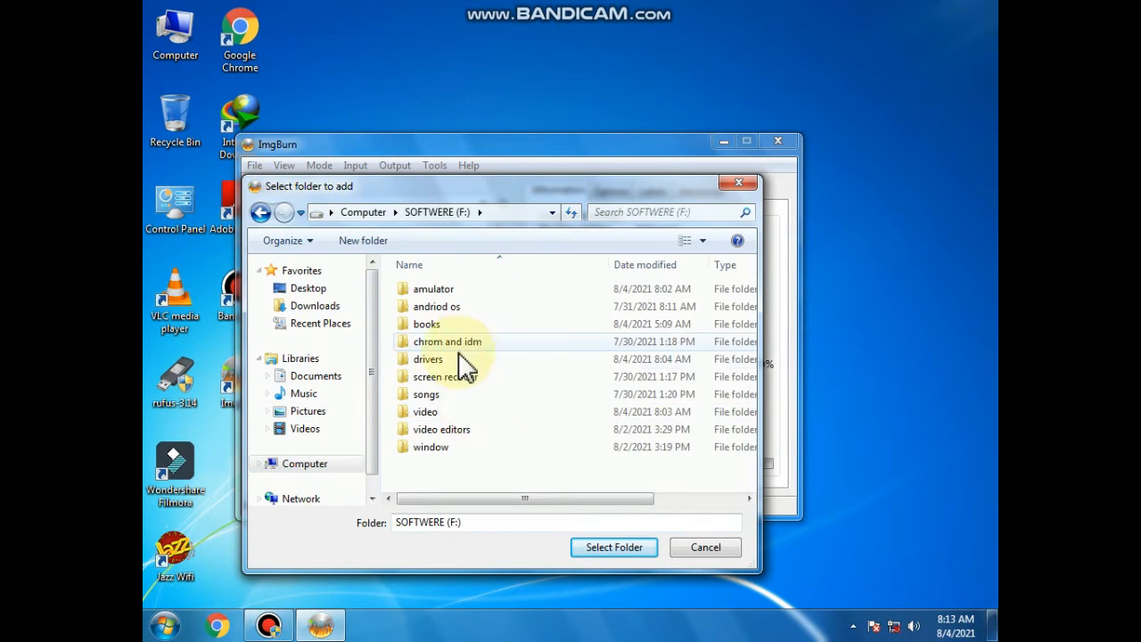
double_click(450, 446)
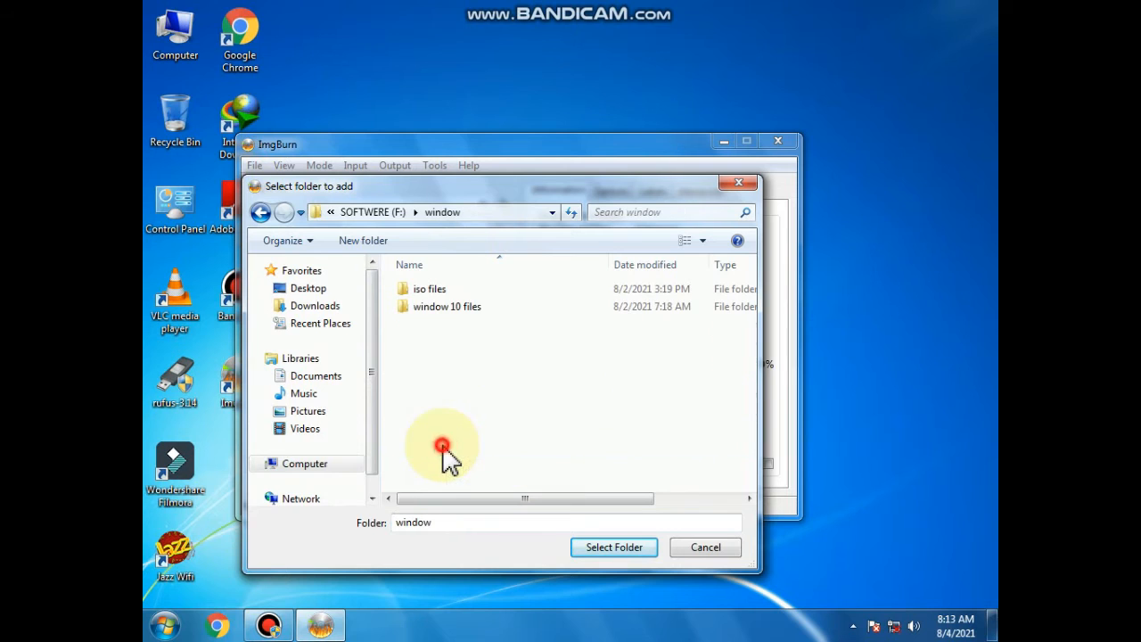
left_click(453, 302)
double_click(455, 306)
left_click(432, 359)
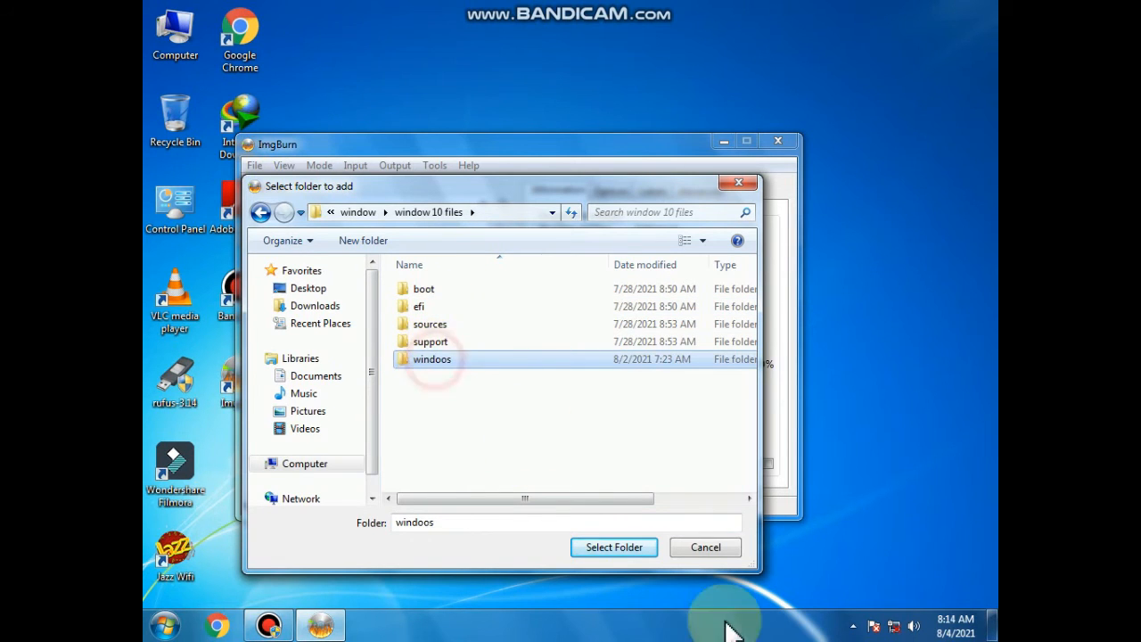
left_click(605, 549)
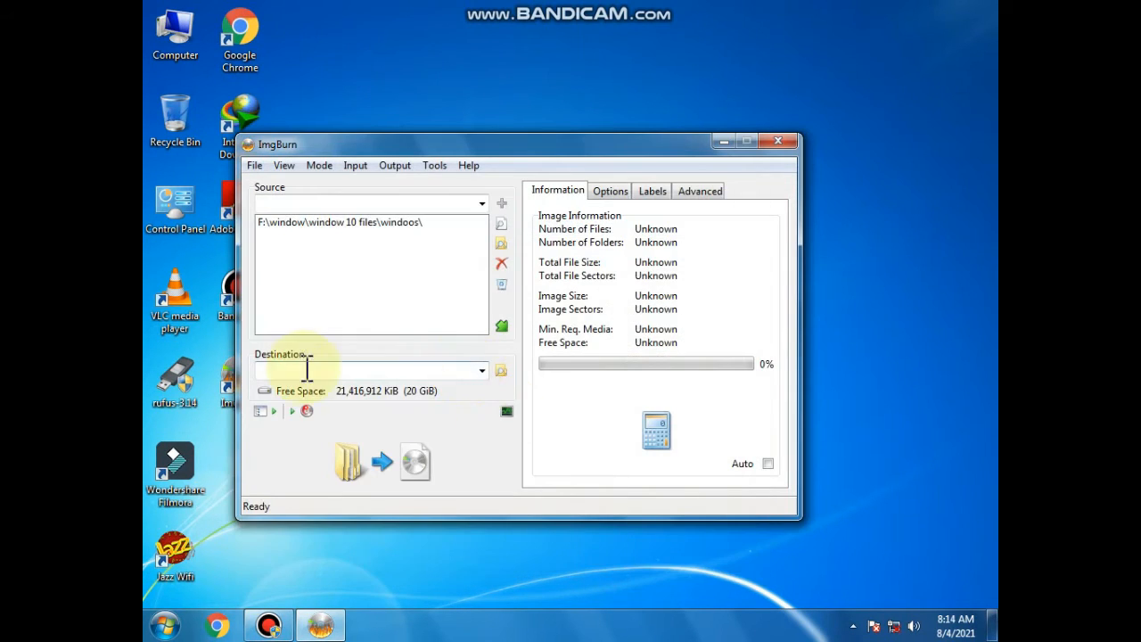
- Enter "windows" in the Source box above the added windoos folder
left_click(348, 223)
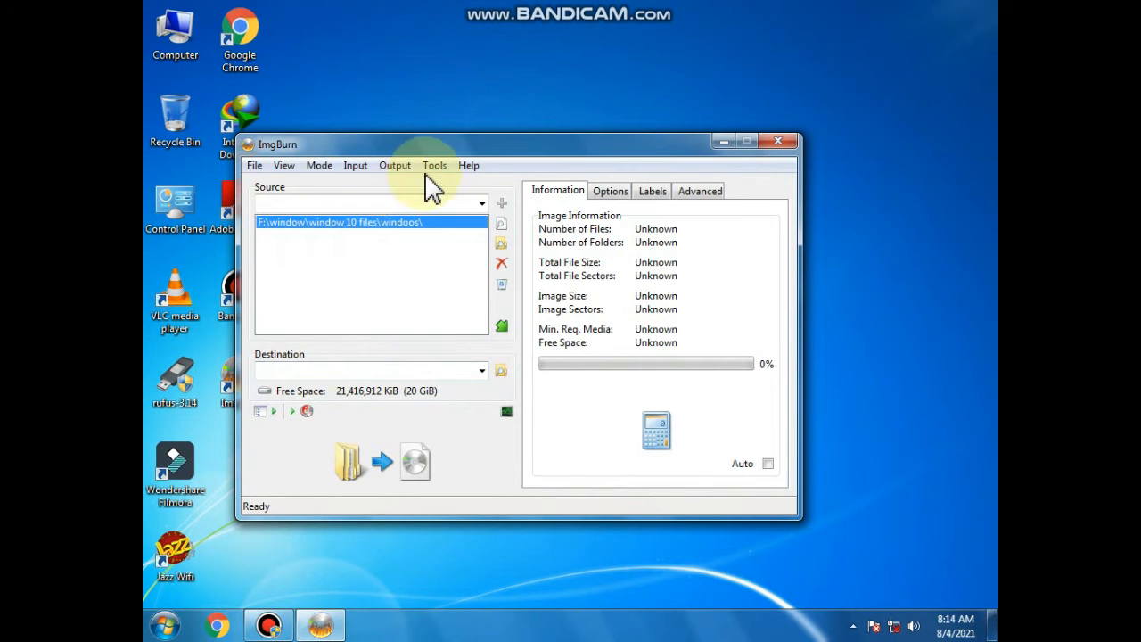
left_click(422, 203)
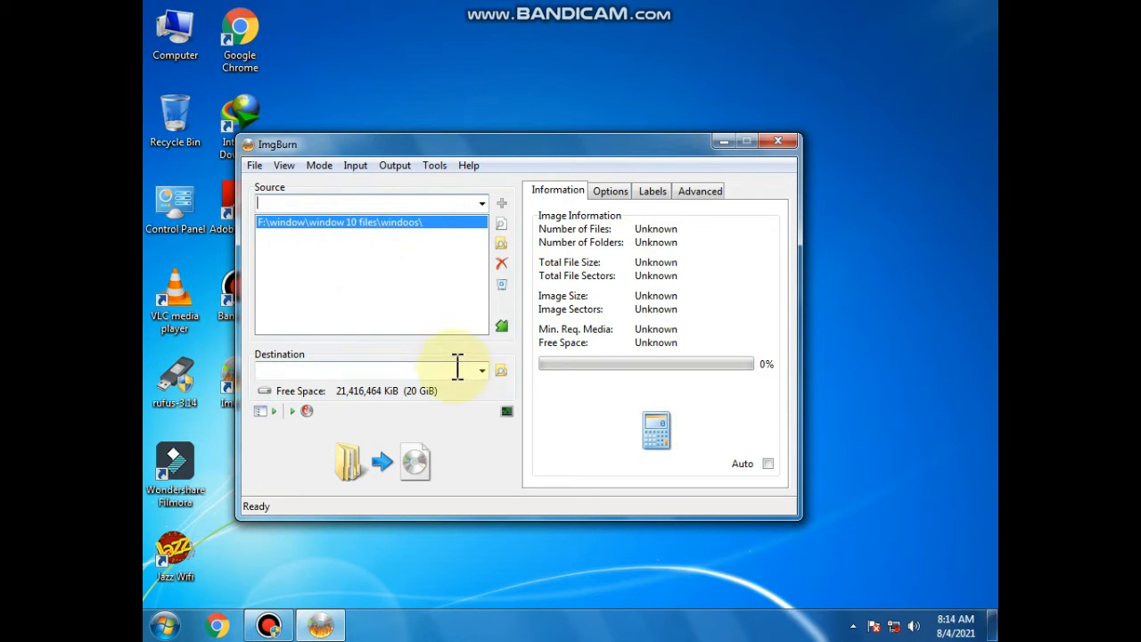
left_click(372, 203)
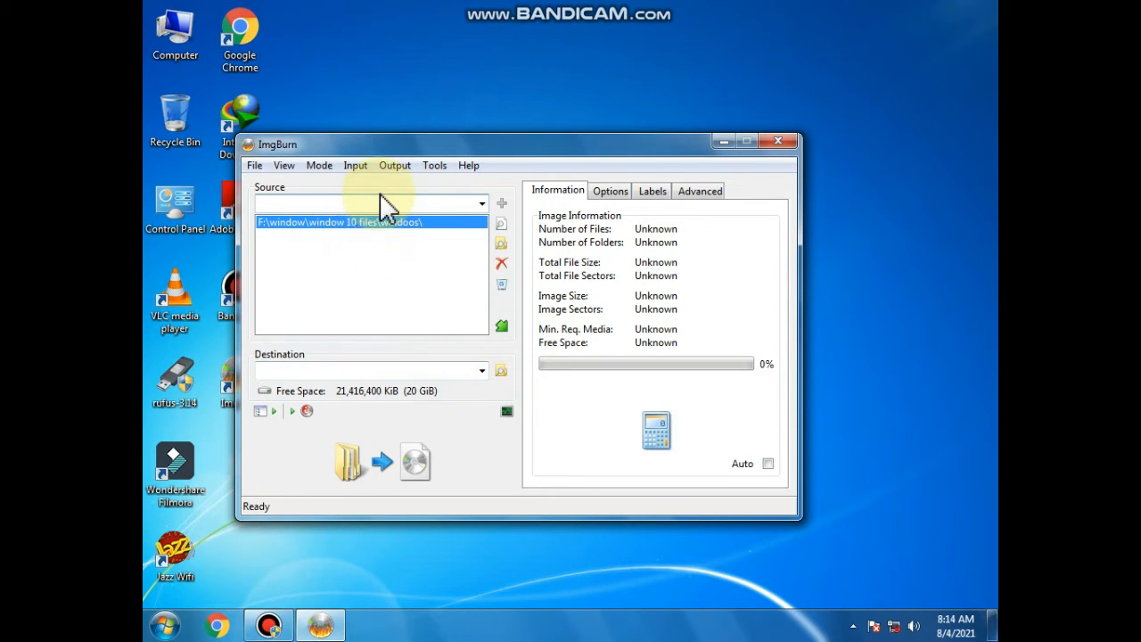
type("windows")
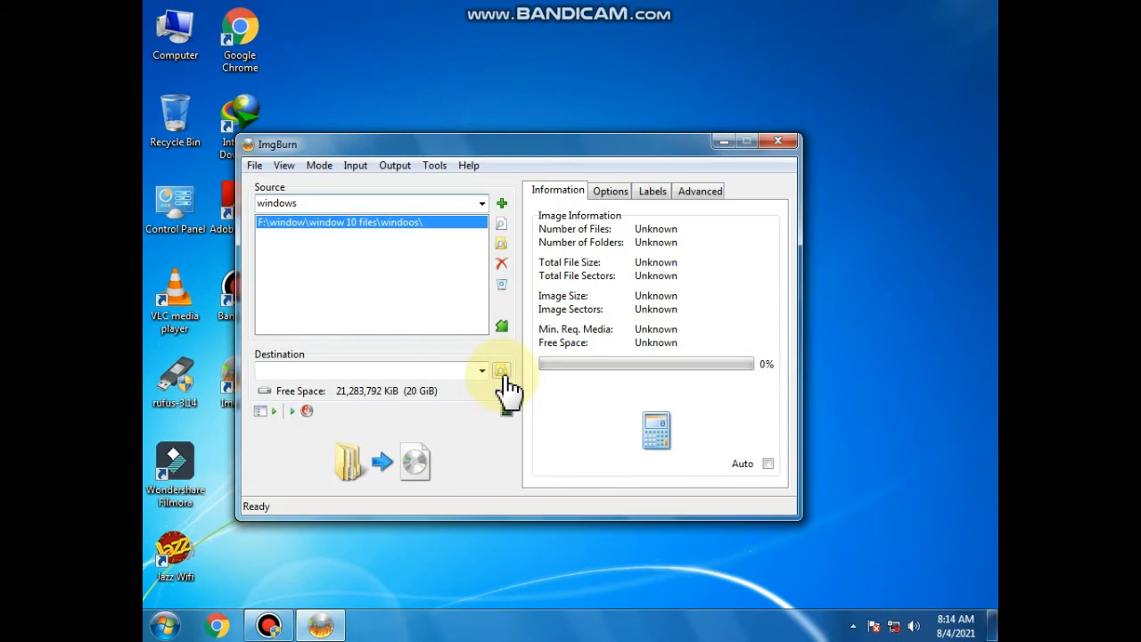
- Set the image destination to an ISO file named windoos on the E: drive
left_click(496, 372)
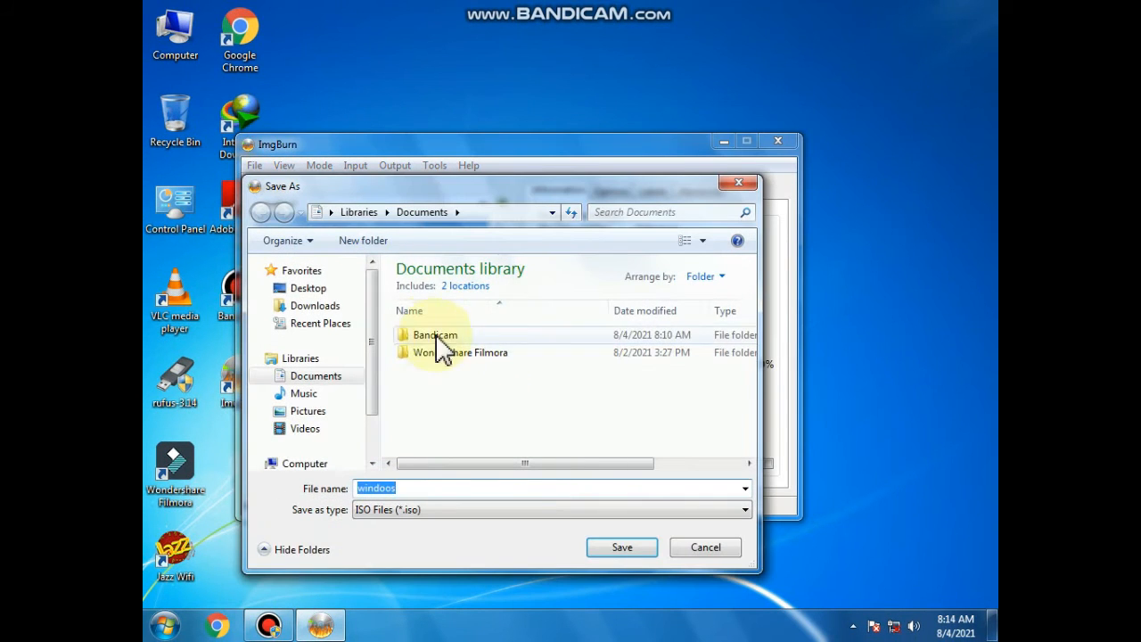
left_click_drag(368, 327, 365, 383)
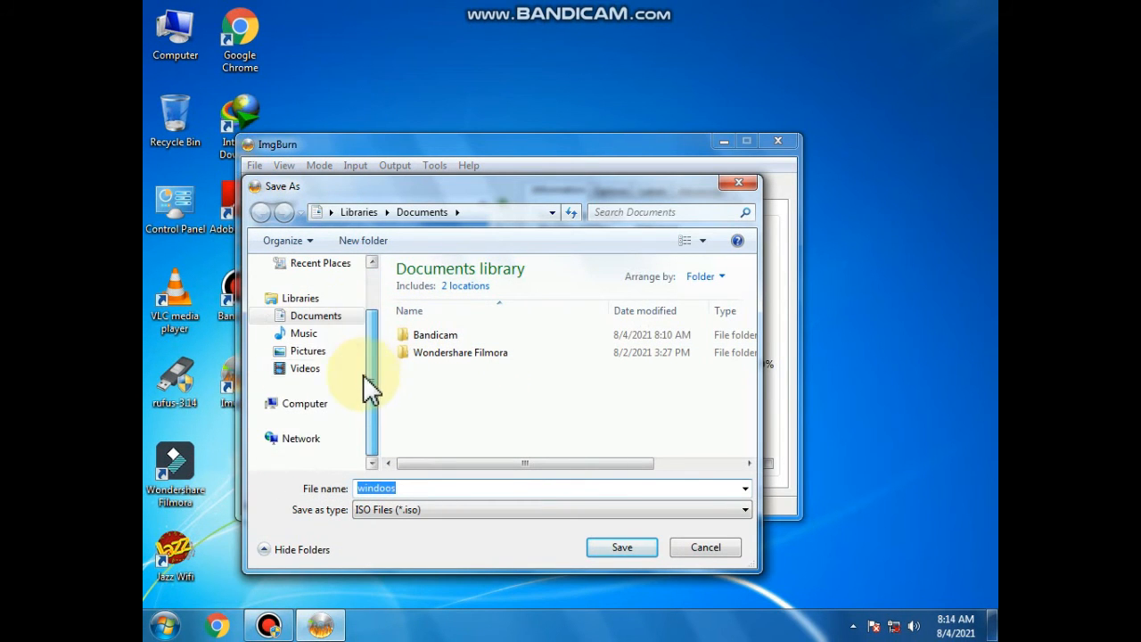
left_click(305, 405)
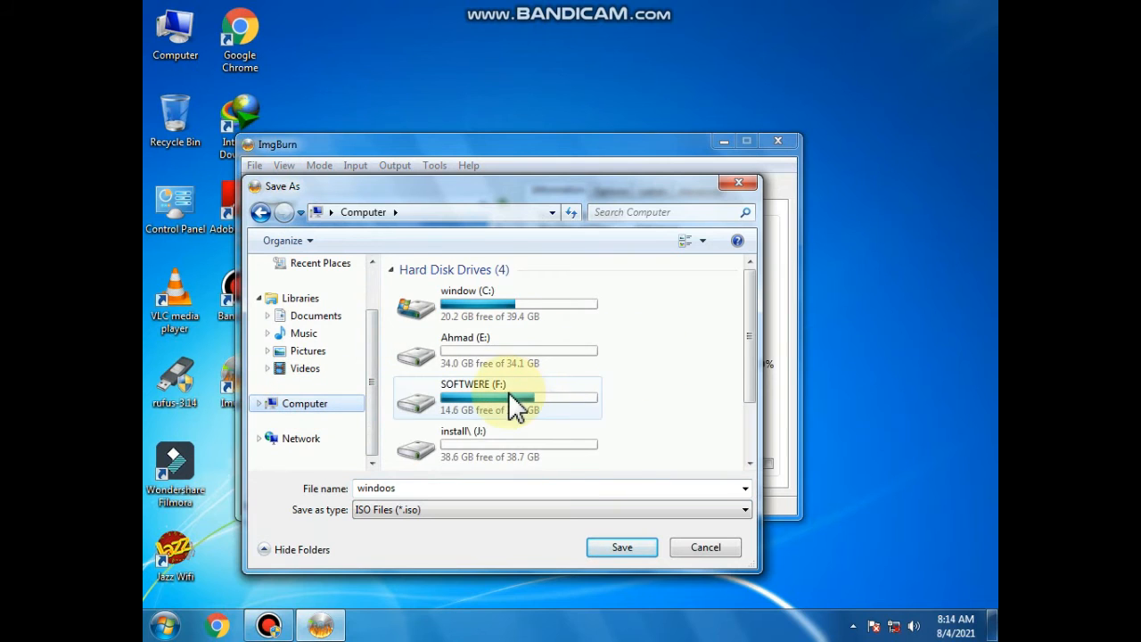
double_click(494, 352)
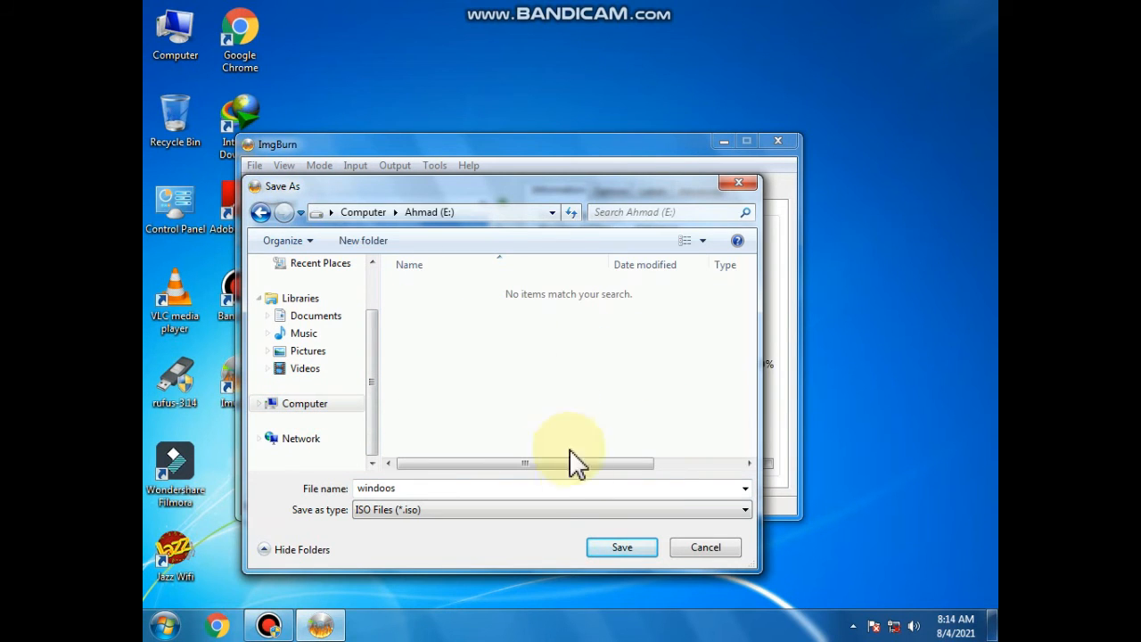
left_click(590, 549)
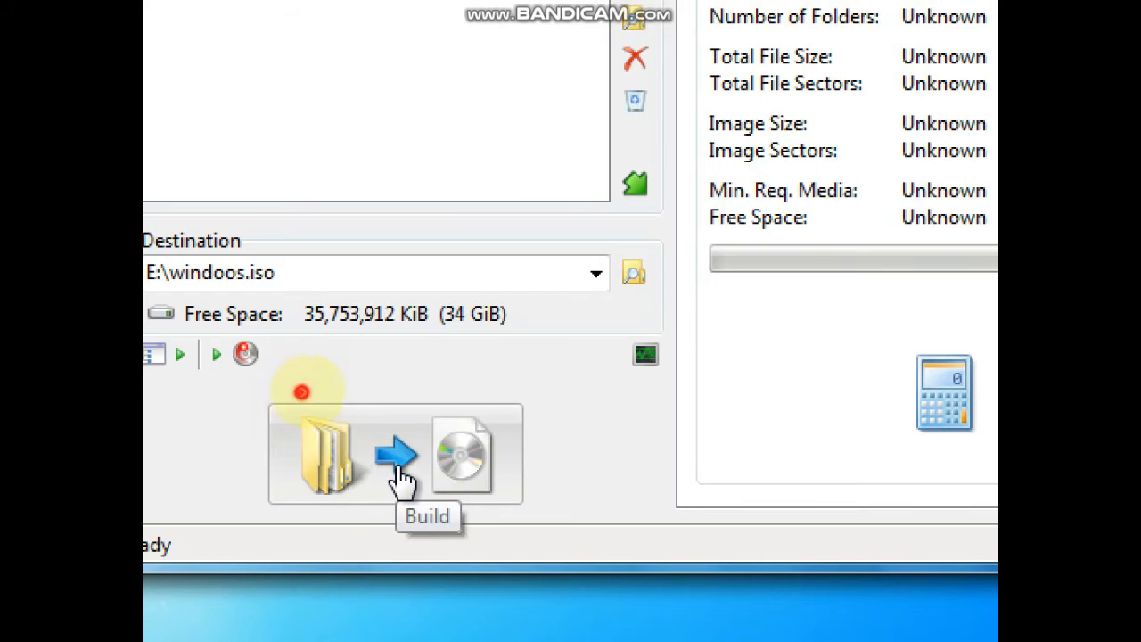
- Build the image from only the contents of the windoos folder, accepting the suggested volume label windoos and the image summary
mouse_move(301, 392)
left_mouse_down()
mouse_move(472, 529)
mouse_move(279, 413)
mouse_move(484, 433)
mouse_move(392, 615)
mouse_move(337, 516)
left_mouse_up()
key("Escape")
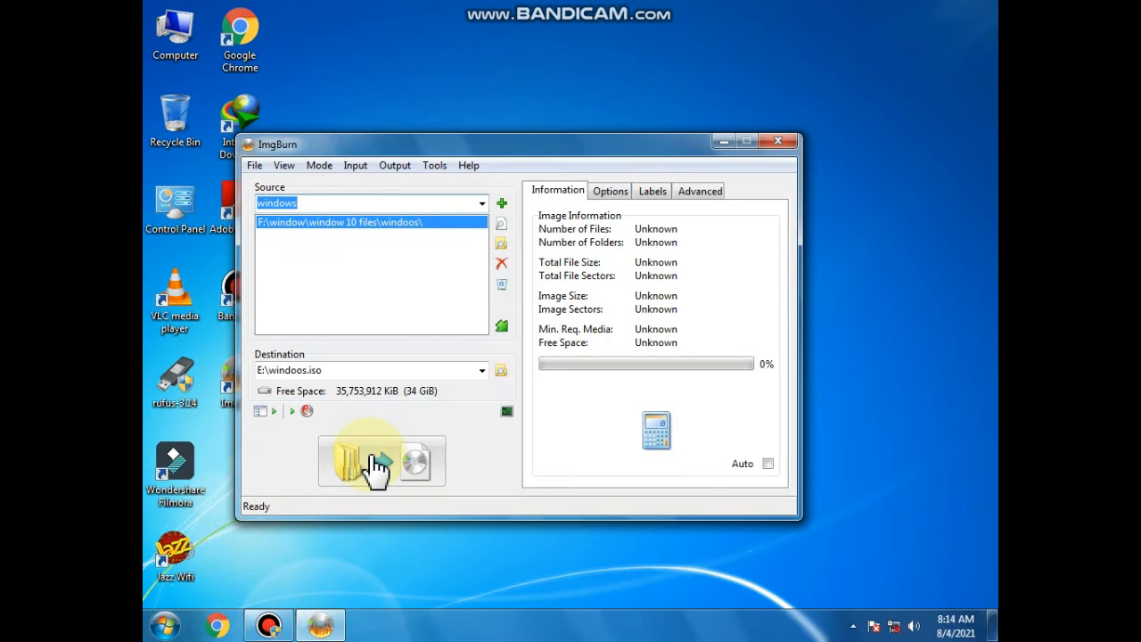
left_click(379, 461)
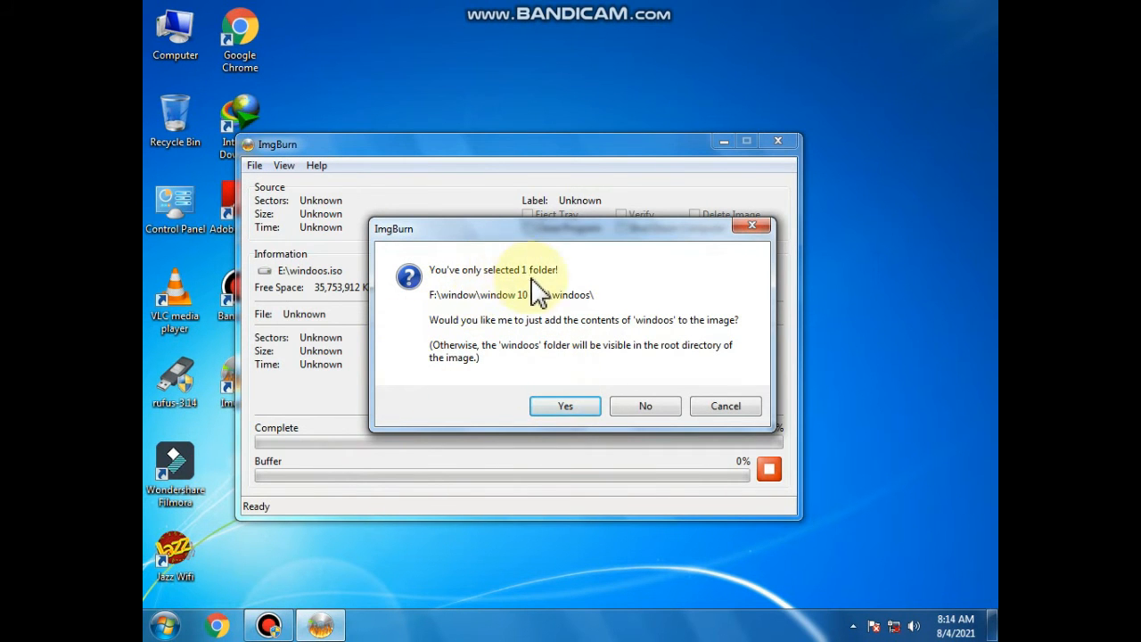
left_click(564, 407)
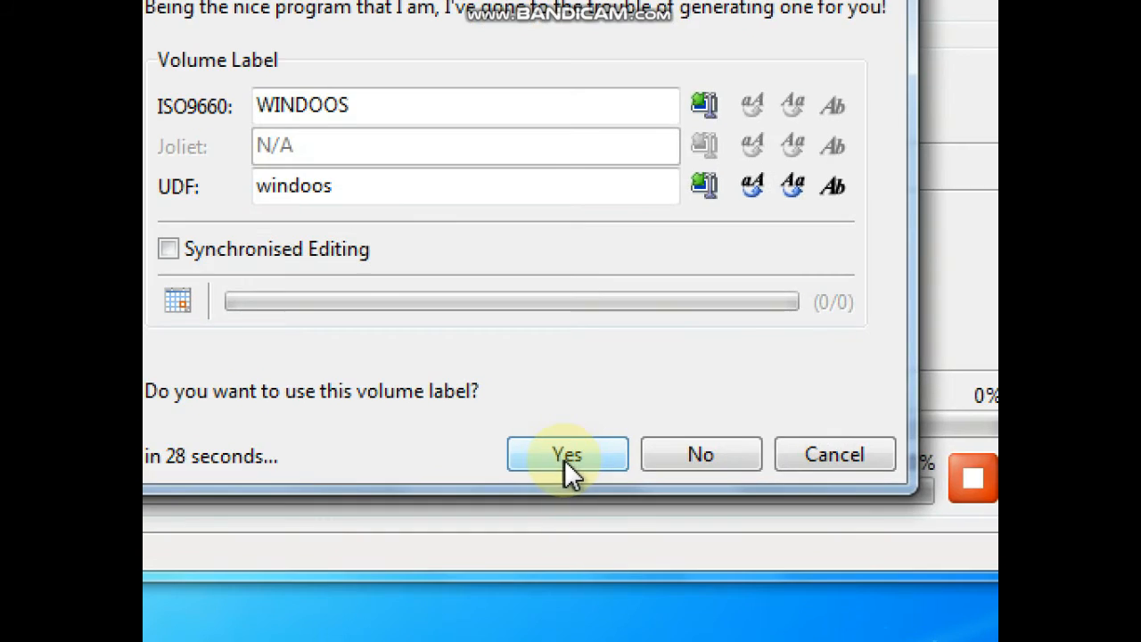
left_click(566, 457)
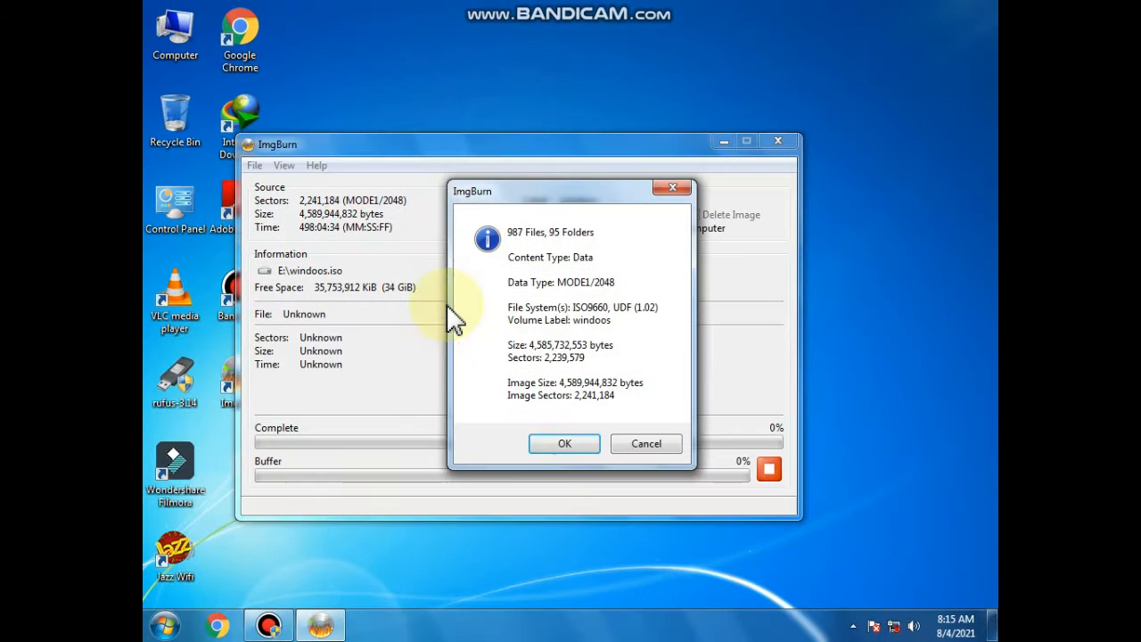
left_click(564, 441)
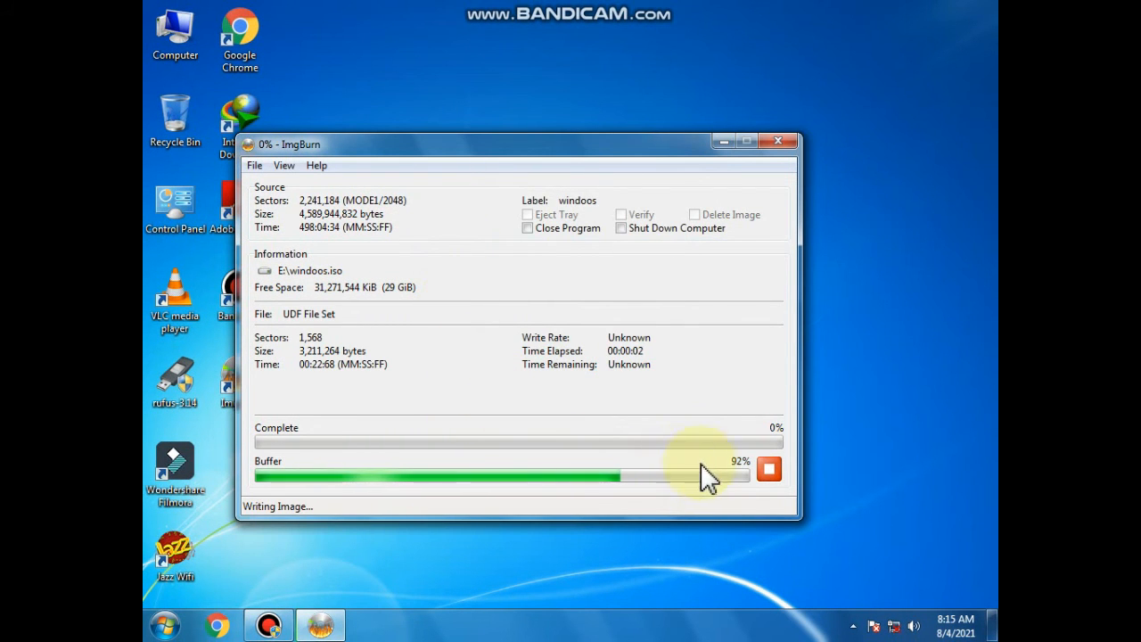
- Open the E: drive from Computer, inspect the windoos disc image file, and close the folder window
left_click_drag(546, 146, 513, 124)
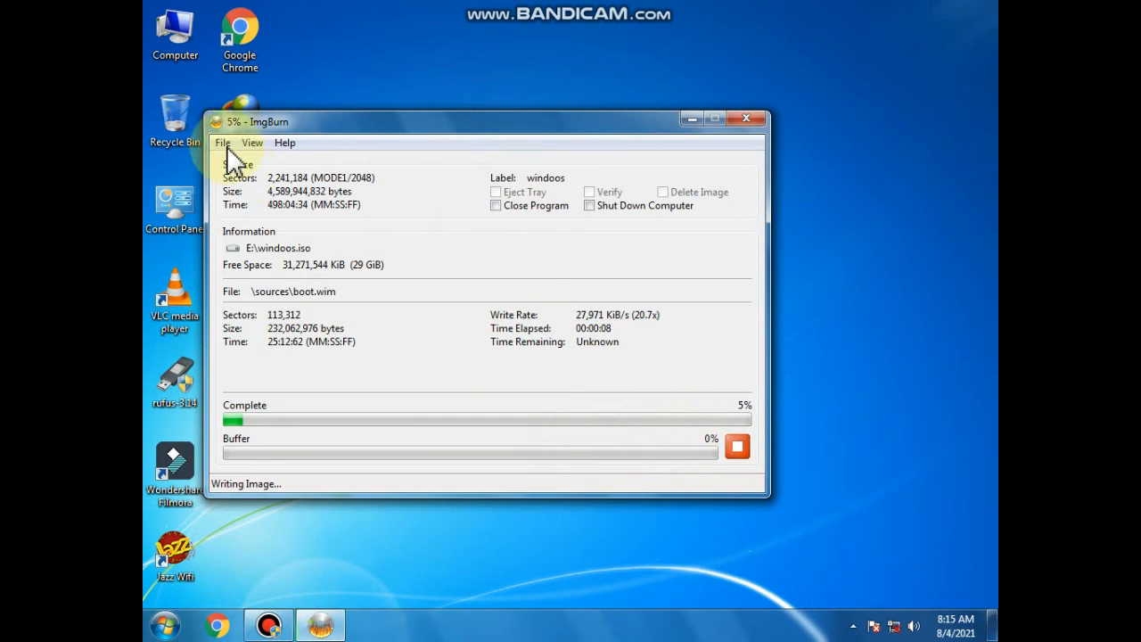
double_click(170, 34)
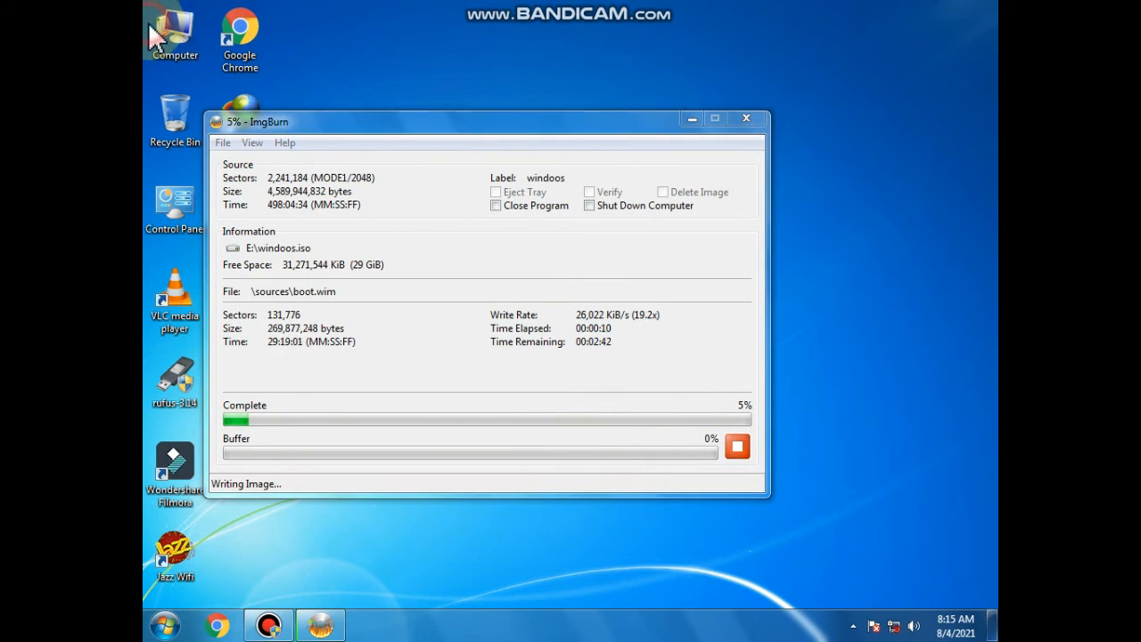
left_click(606, 137)
double_click(606, 136)
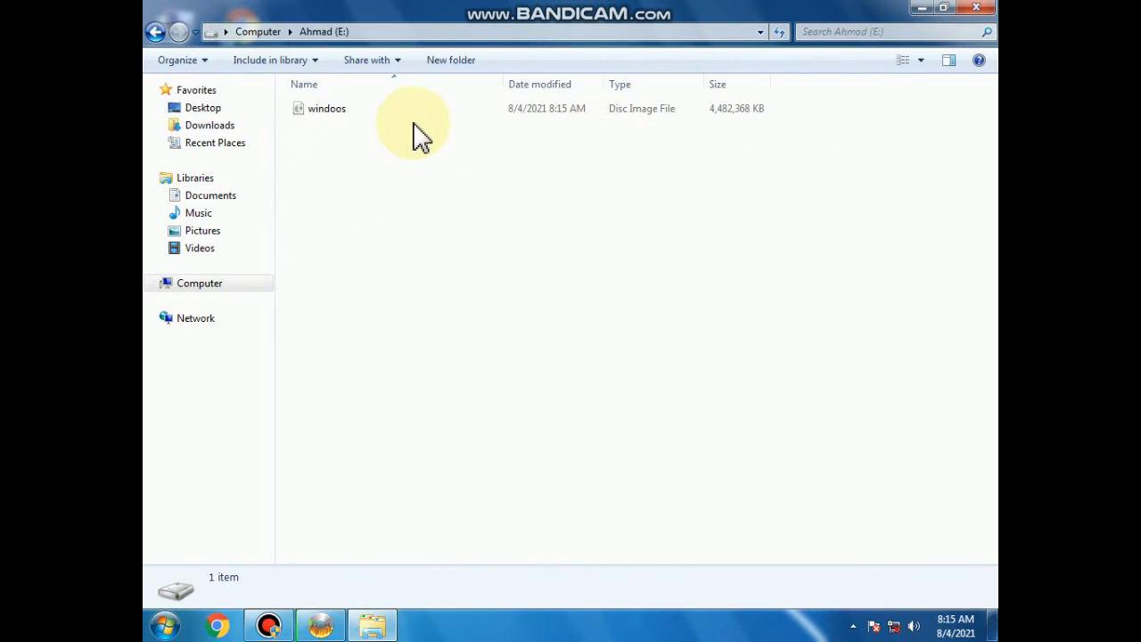
left_click(410, 114)
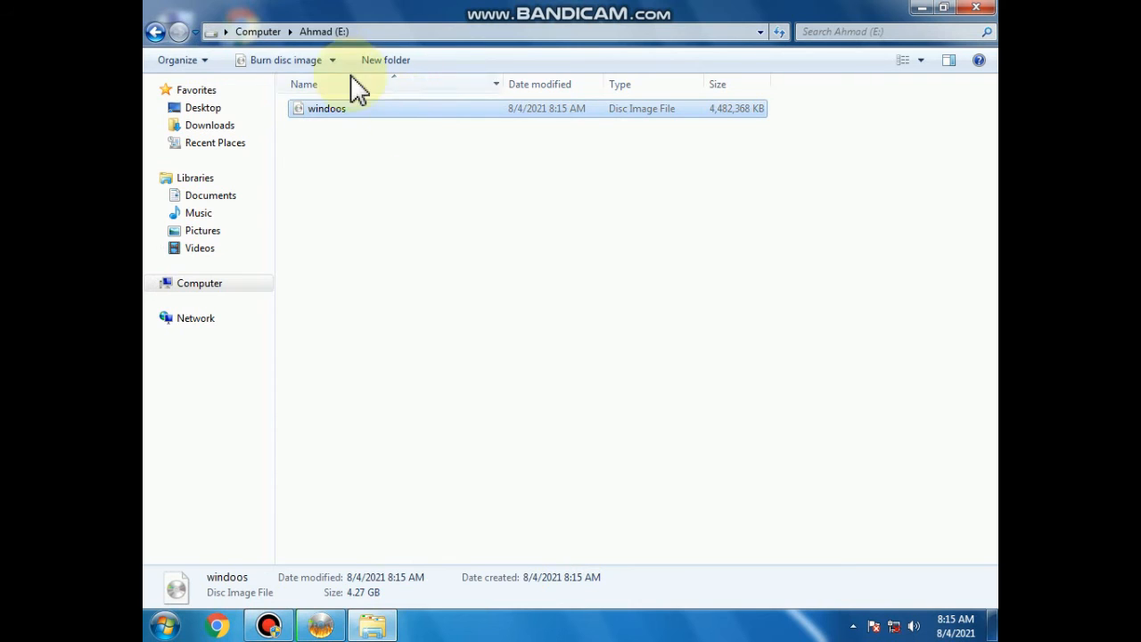
left_click(976, 8)
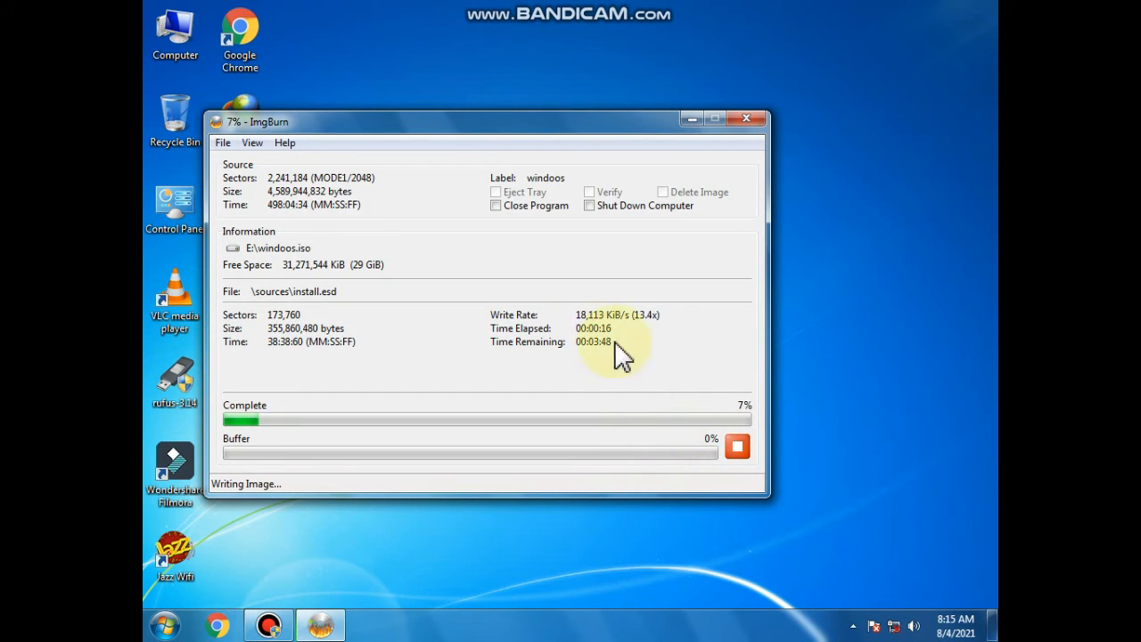
- Move the ImgBurn window clear of the desktop icons and refresh the desktop
left_click_drag(563, 121, 645, 57)
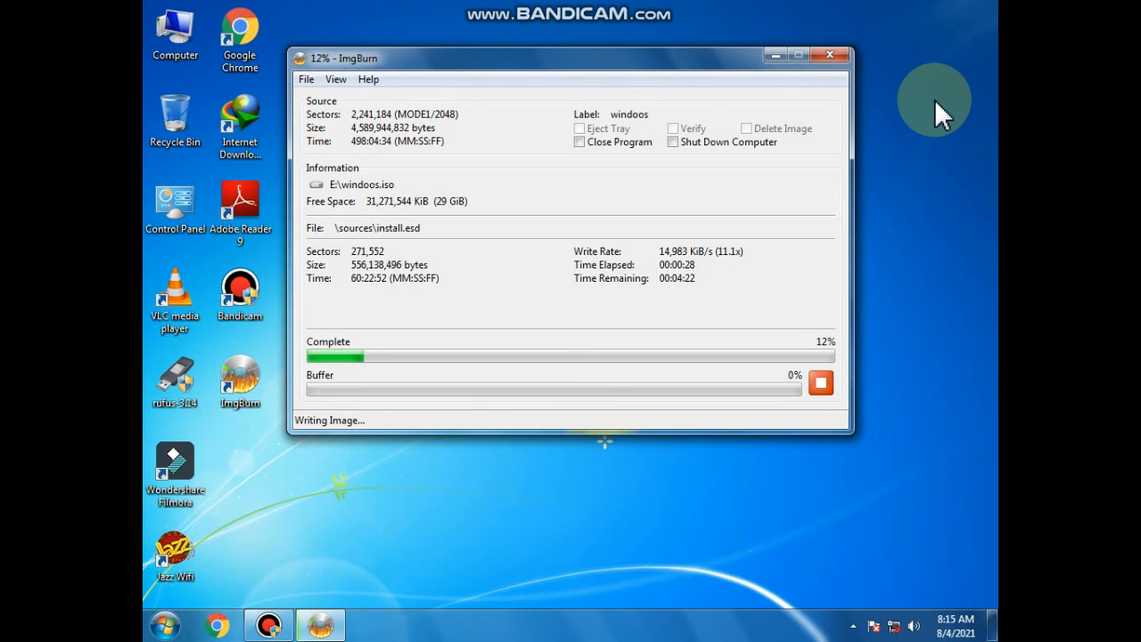
right_click(915, 116)
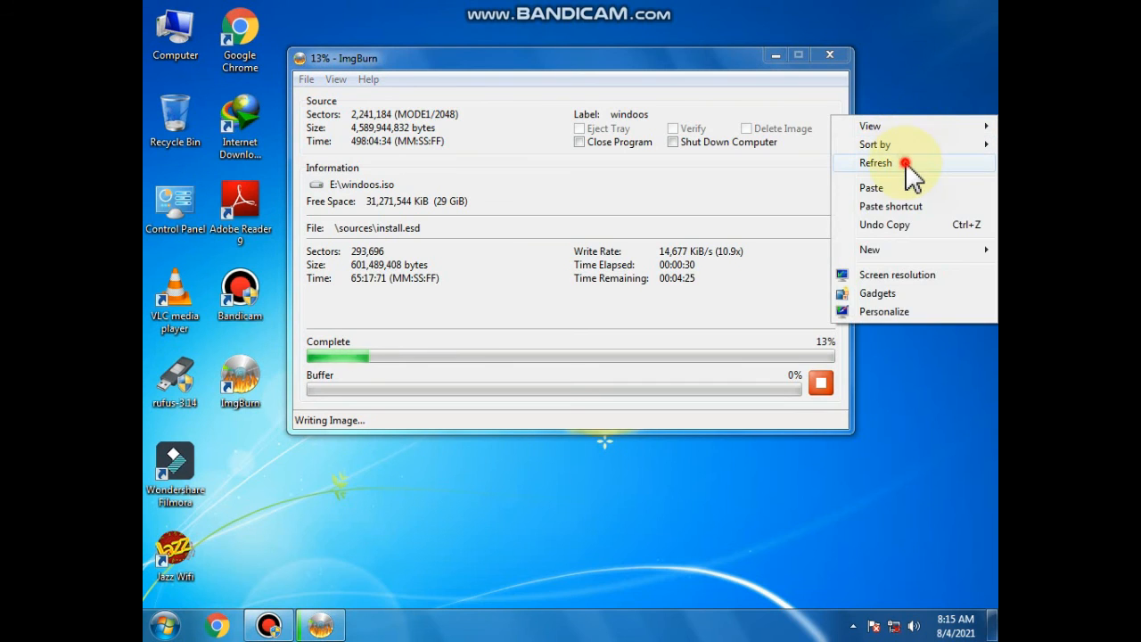
left_click(906, 164)
- Reopen the E: drive from Computer to check the windoos image file during writing, and leave the folder
left_click(199, 30)
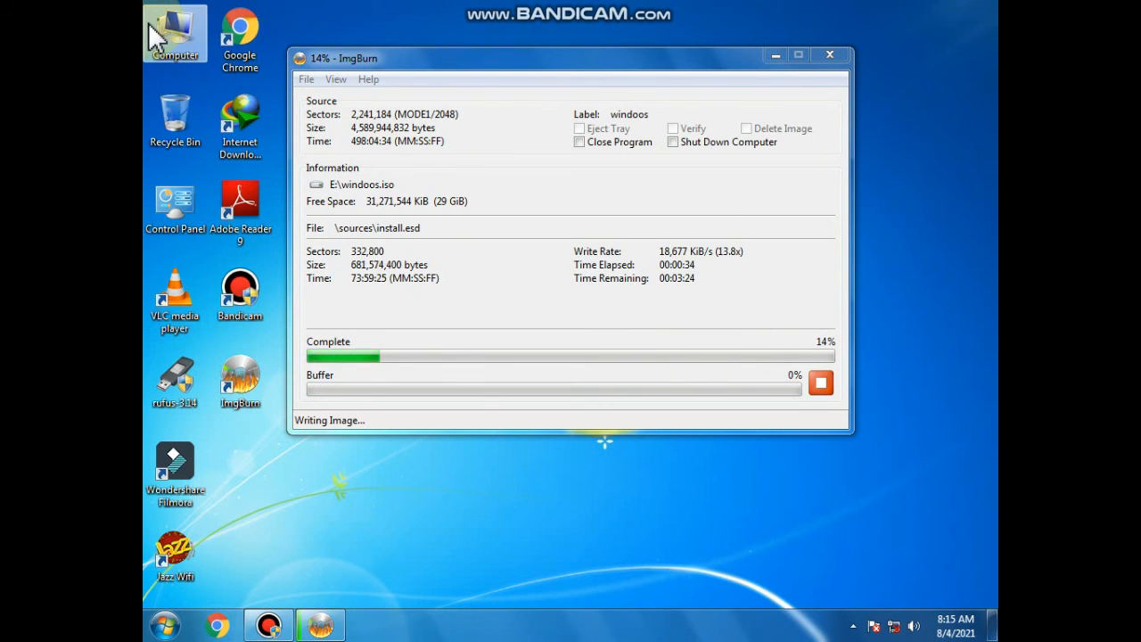
double_click(169, 34)
double_click(559, 142)
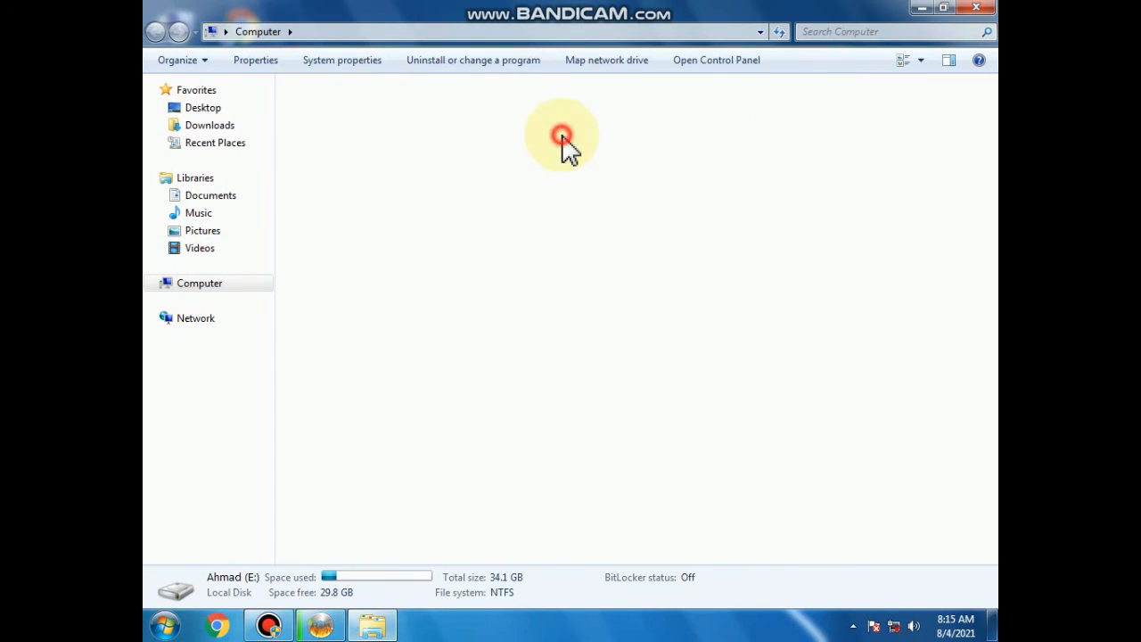
left_click(446, 114)
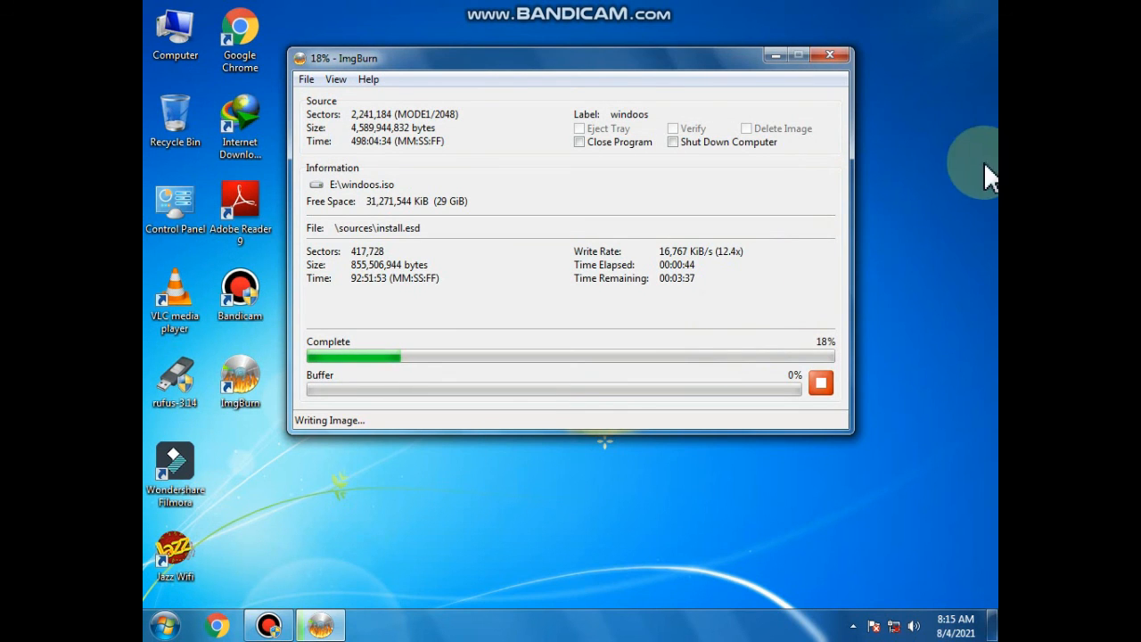
right_click(987, 163)
left_click(935, 211)
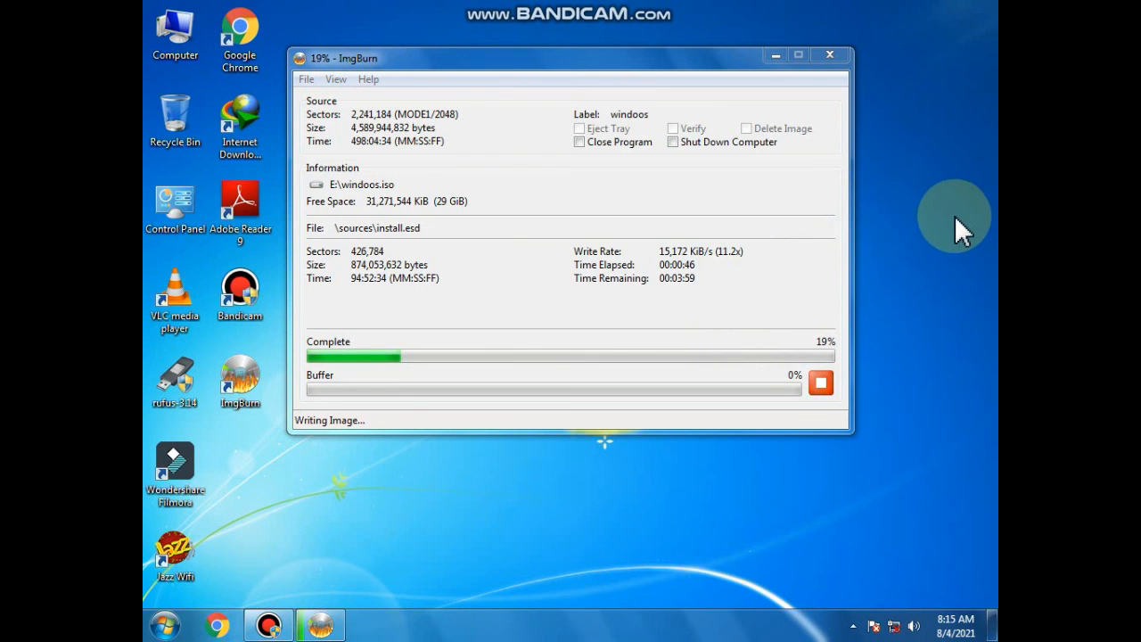
left_click(883, 149)
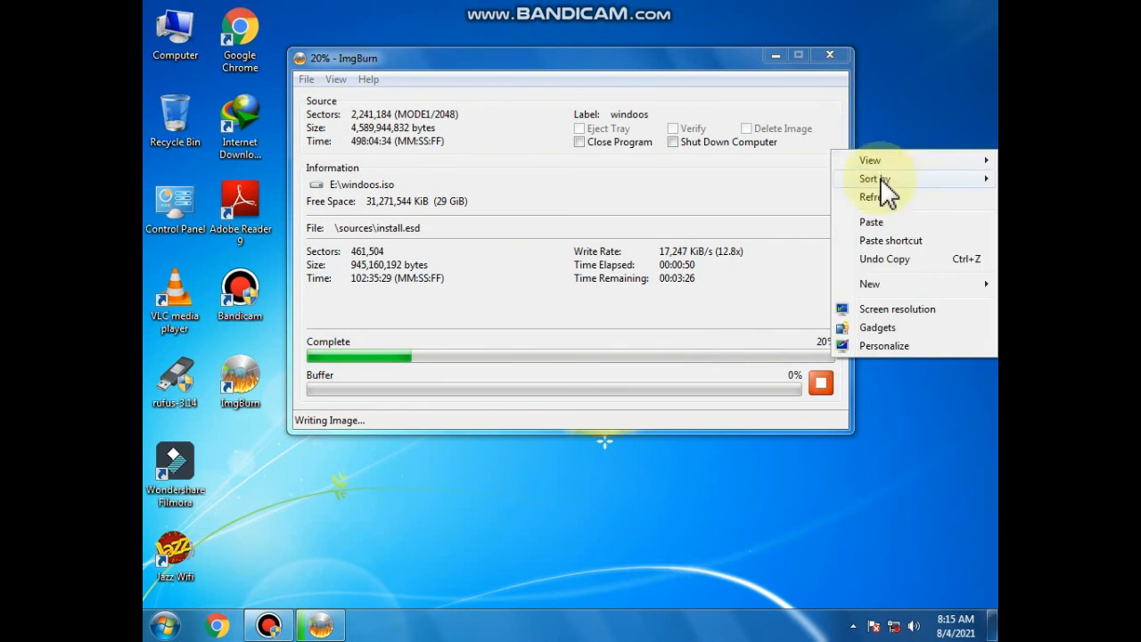
left_click(885, 195)
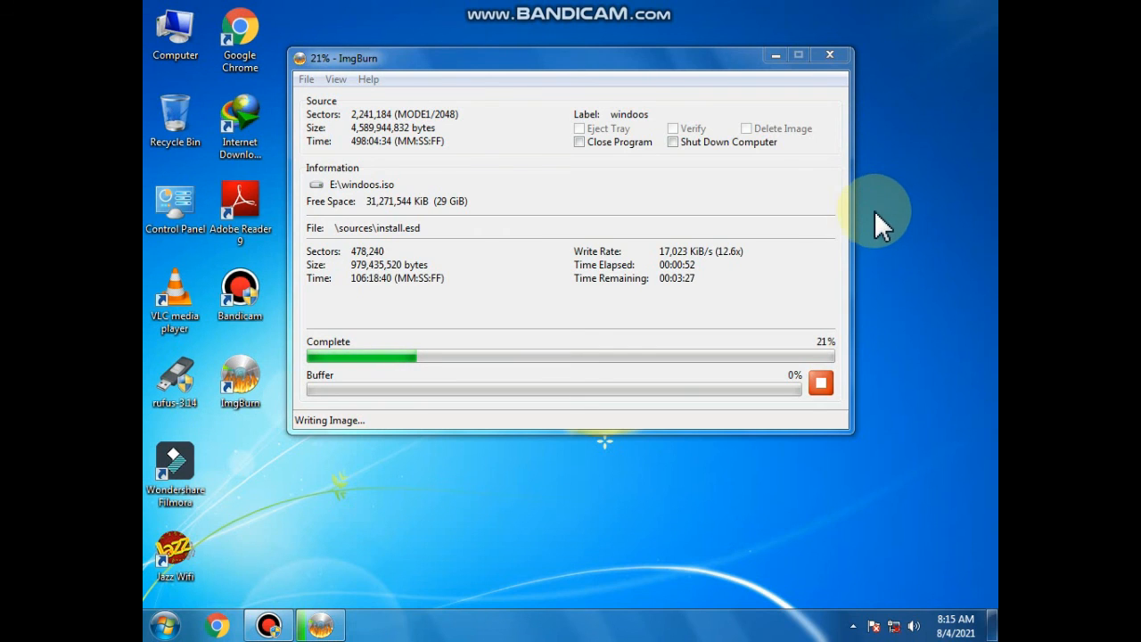
left_click(876, 270)
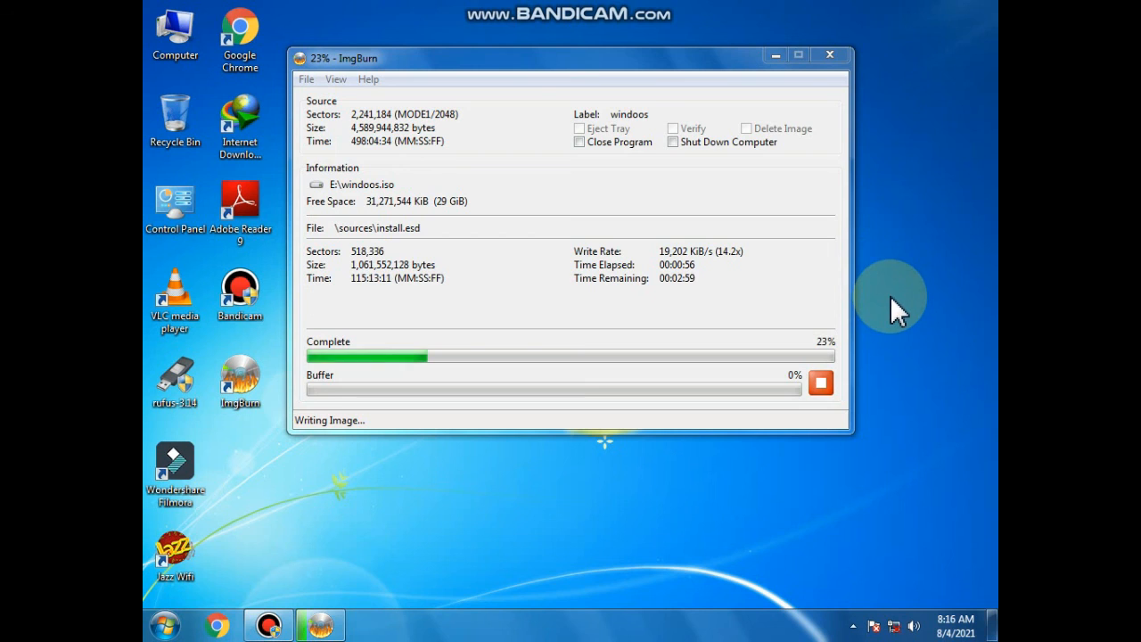
right_click(902, 125)
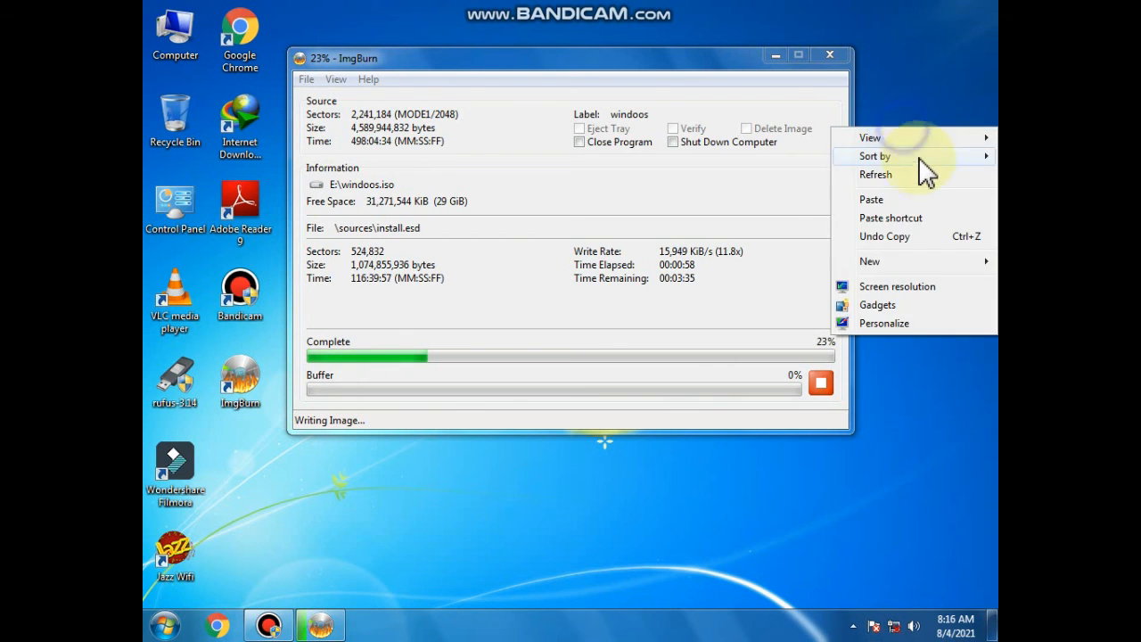
right_click(923, 179)
left_click(933, 226)
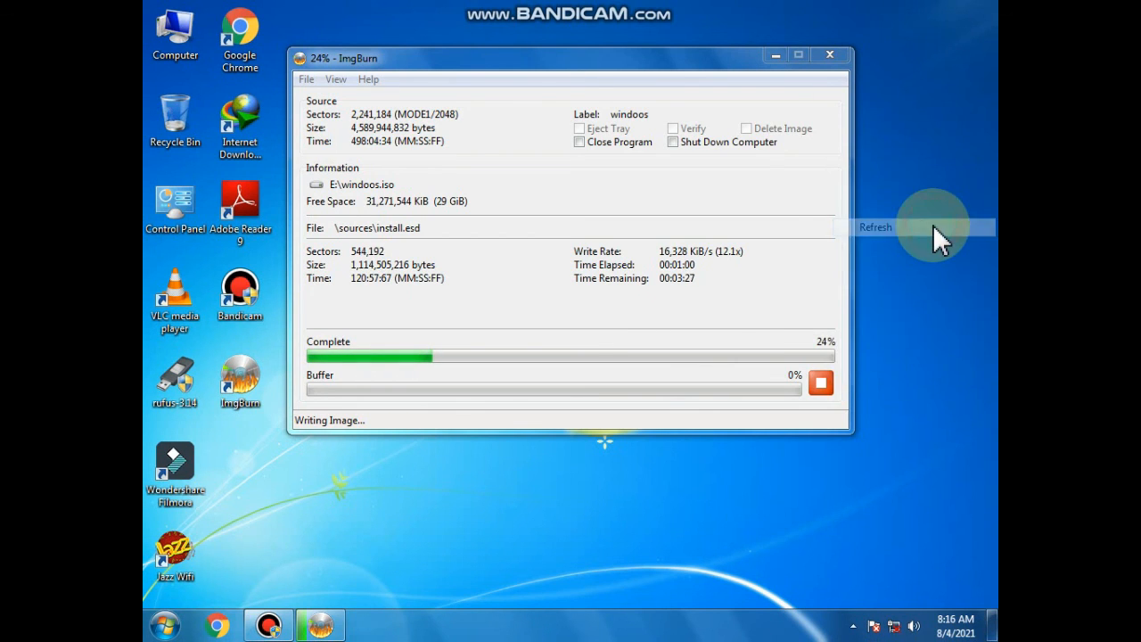